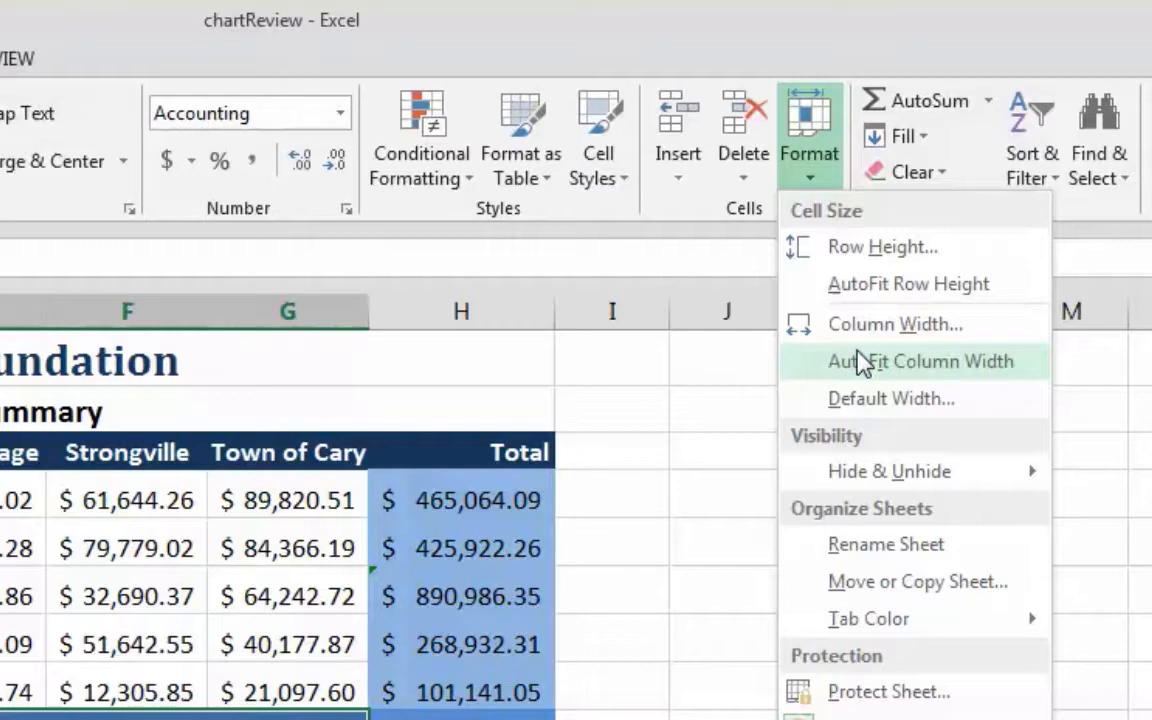
- AutoFit the column widths for the selected totals in B9:G9, then deselect the range
{"action": "left_click", "coordinate": [858, 362]}
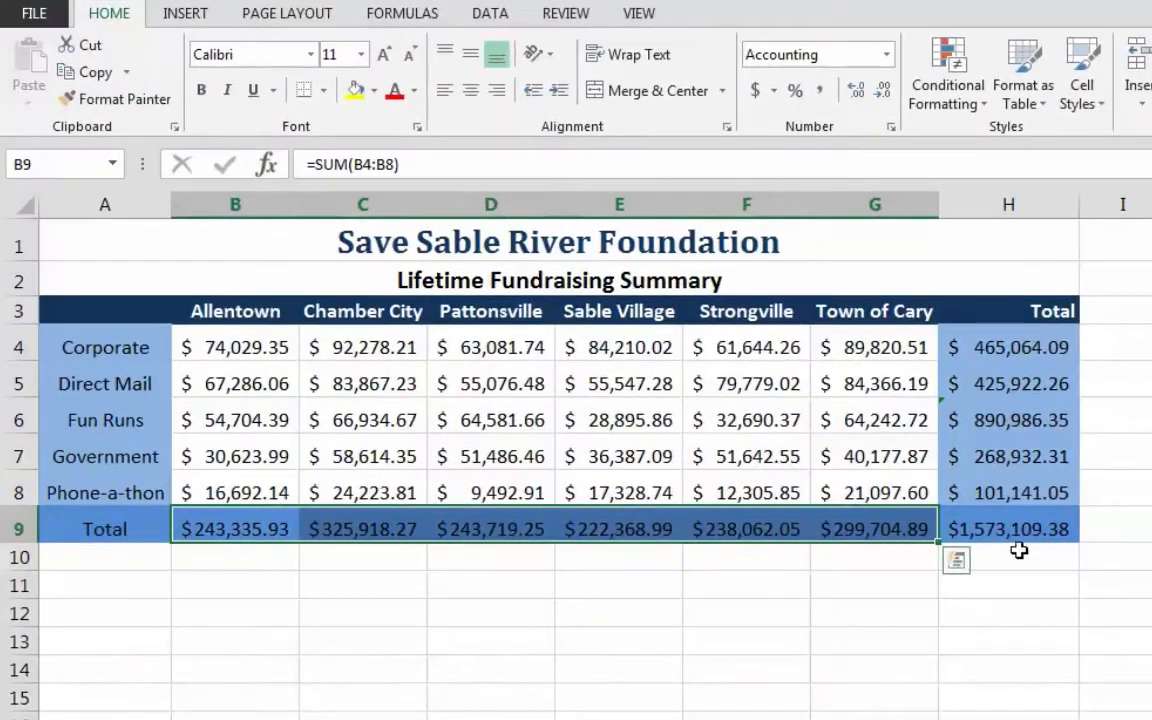
{"action": "left_click", "coordinate": [868, 645]}
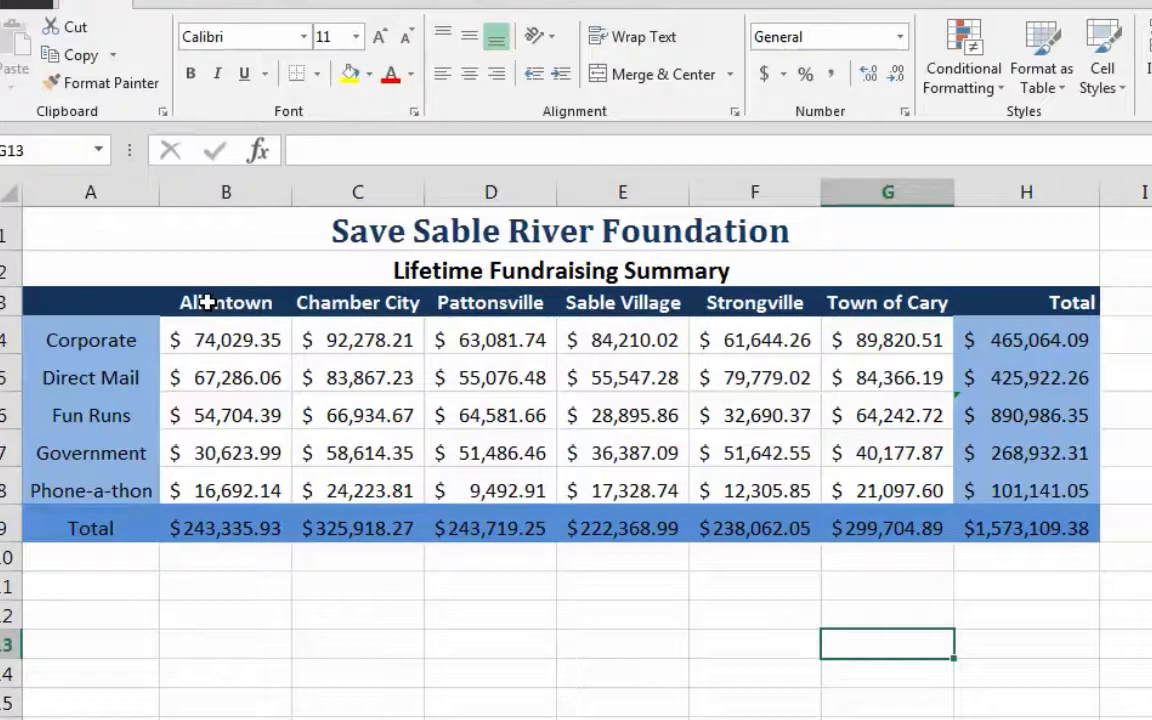
- Insert a 2-D Clustered Column chart from the city names in B3:G3 and the totals in B9:G9
{"action": "left_click_drag", "start_coordinate": [257, 311], "coordinate": [736, 318]}
{"action": "left_click_drag", "start_coordinate": [788, 258], "coordinate": [959, 247]}
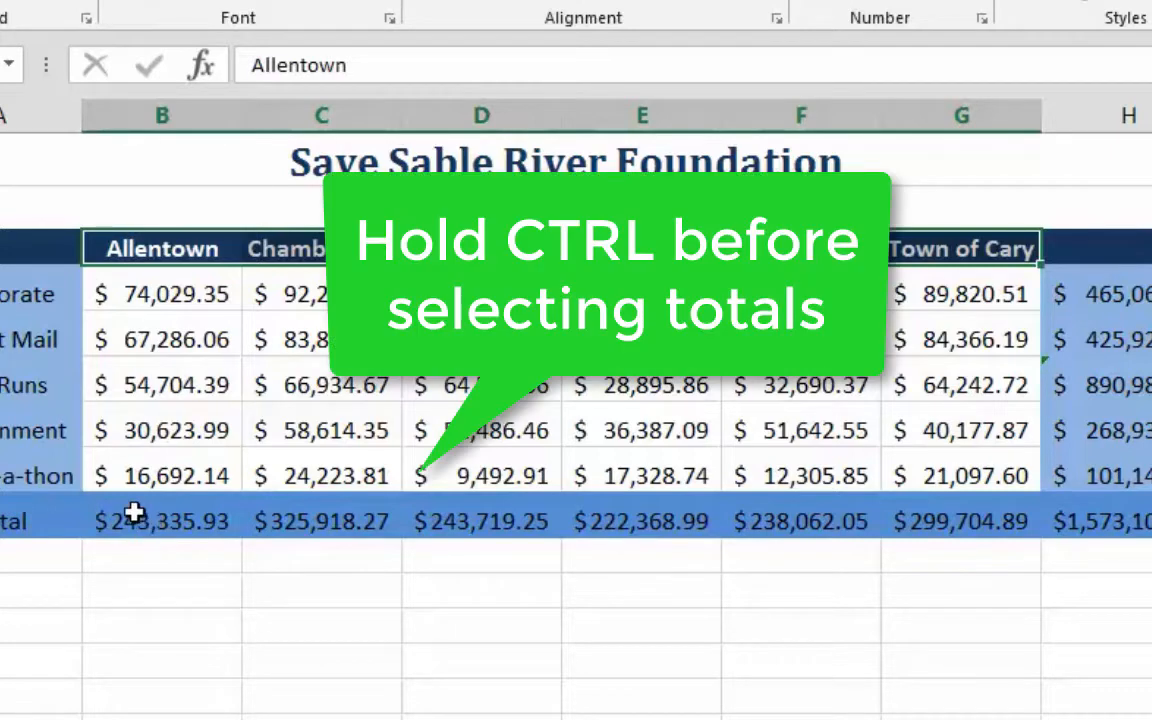
{"action": "left_click_drag", "start_coordinate": [138, 520], "coordinate": [925, 533]}
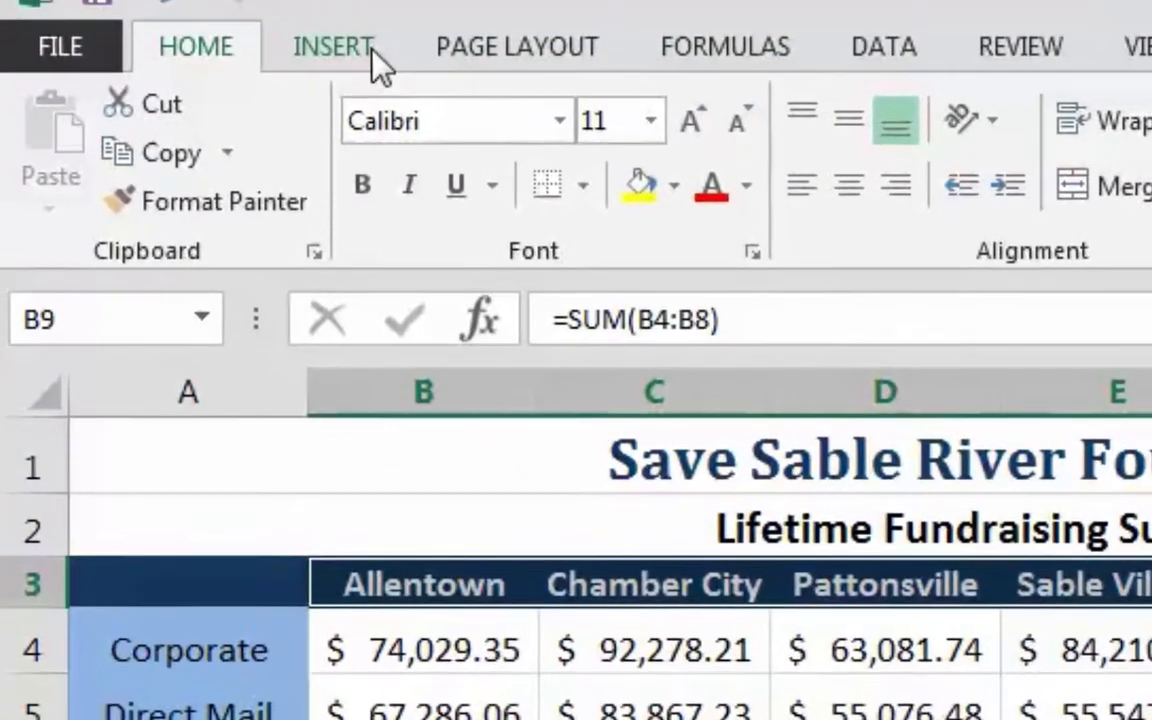
{"action": "left_click", "coordinate": [345, 48]}
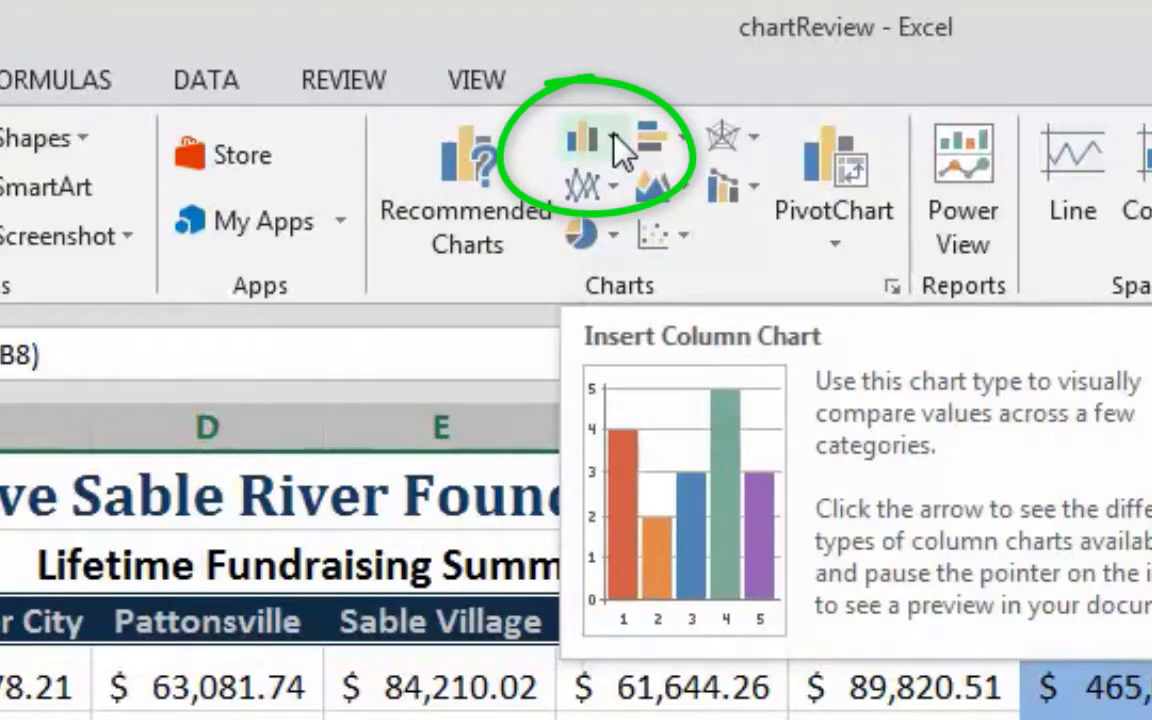
{"action": "left_click", "coordinate": [614, 137]}
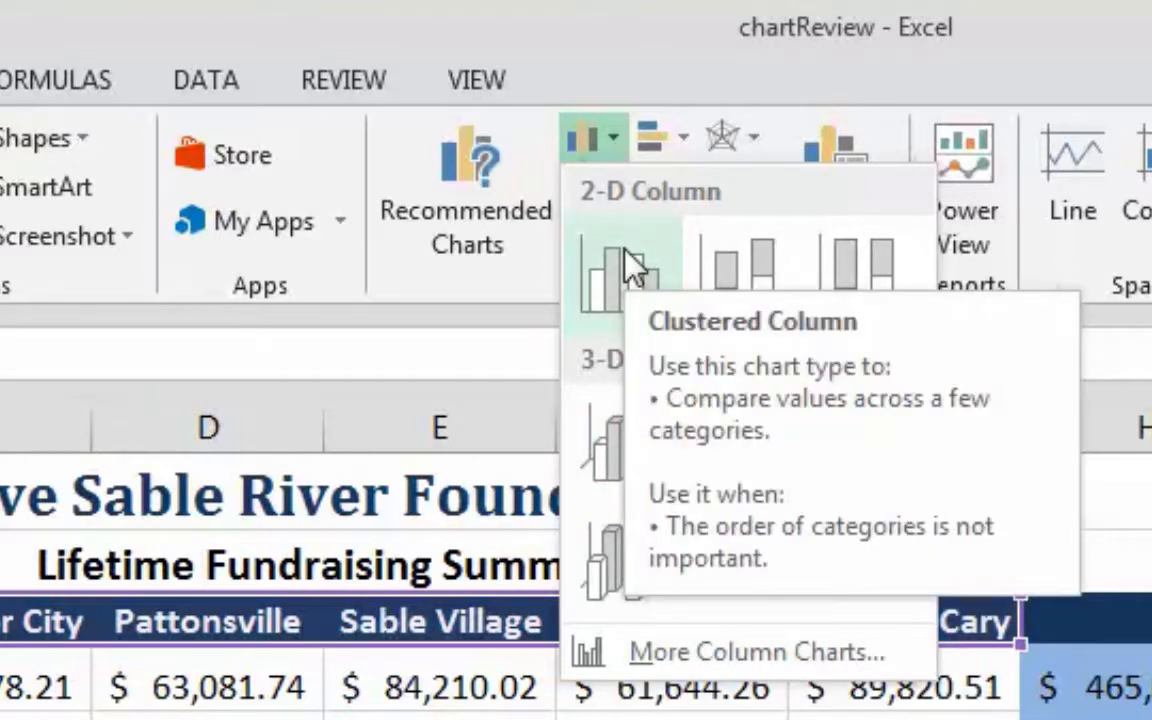
{"action": "left_click", "coordinate": [628, 265]}
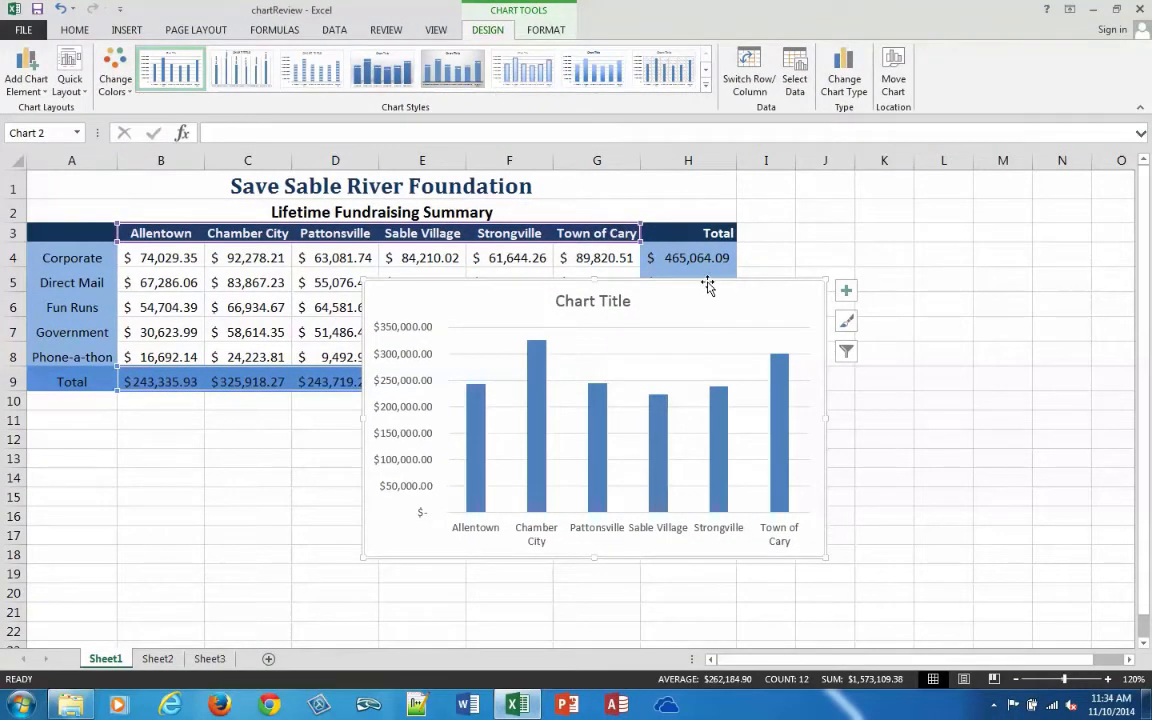
- Move the chart below the data table so that it no longer covers the figures
{"action": "left_click_drag", "start_coordinate": [707, 285], "coordinate": [586, 409]}
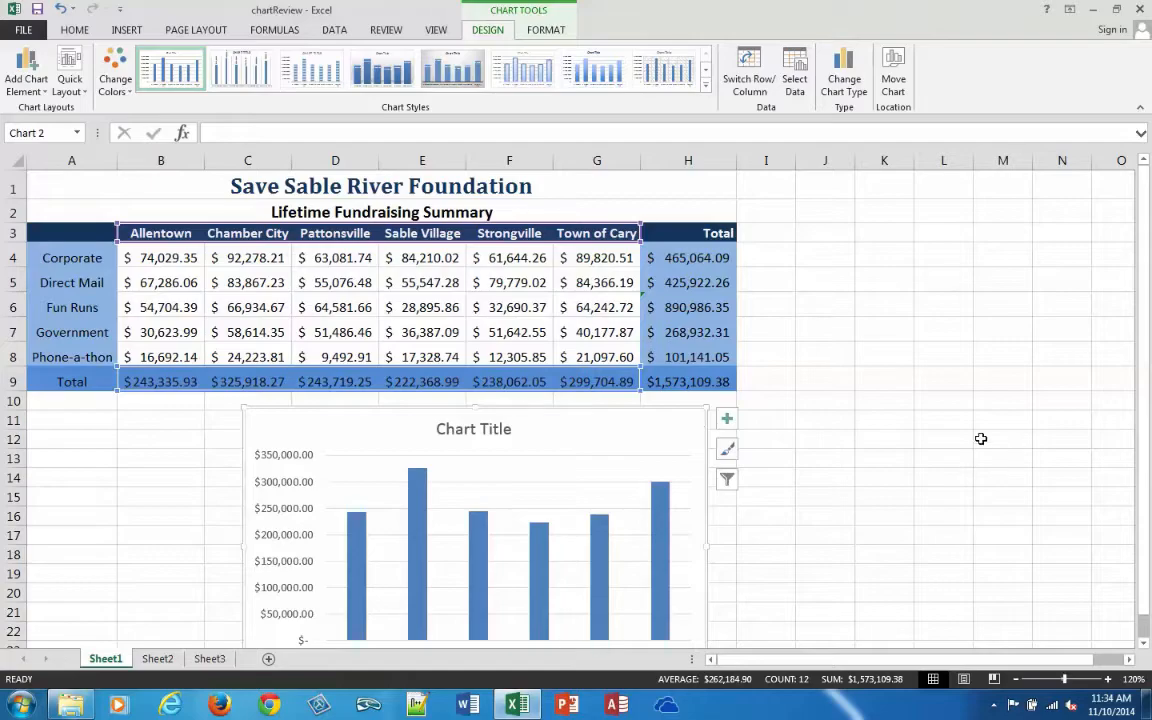
{"action": "scroll", "coordinate": [933, 435], "scroll_direction": "down", "scroll_amount": 3}
{"action": "scroll", "coordinate": [933, 435], "scroll_direction": "up", "scroll_amount": 2}
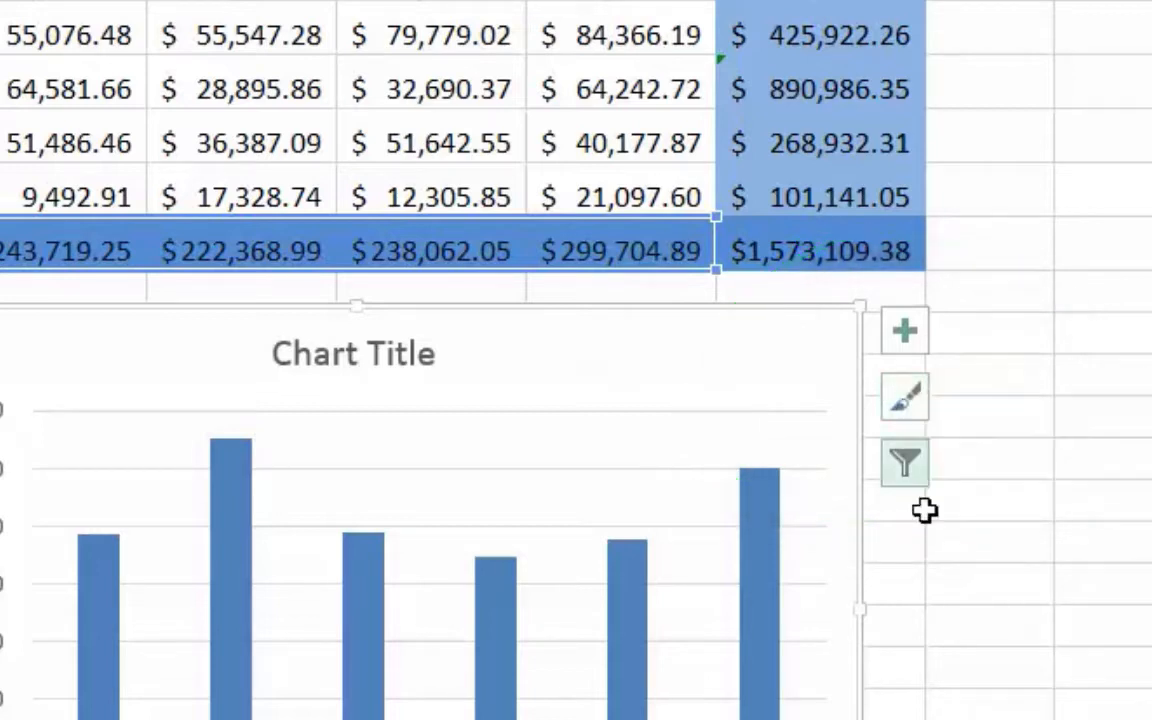
- Apply the chart style with a dark grey background and glossy blue columns
{"action": "left_click", "coordinate": [916, 400]}
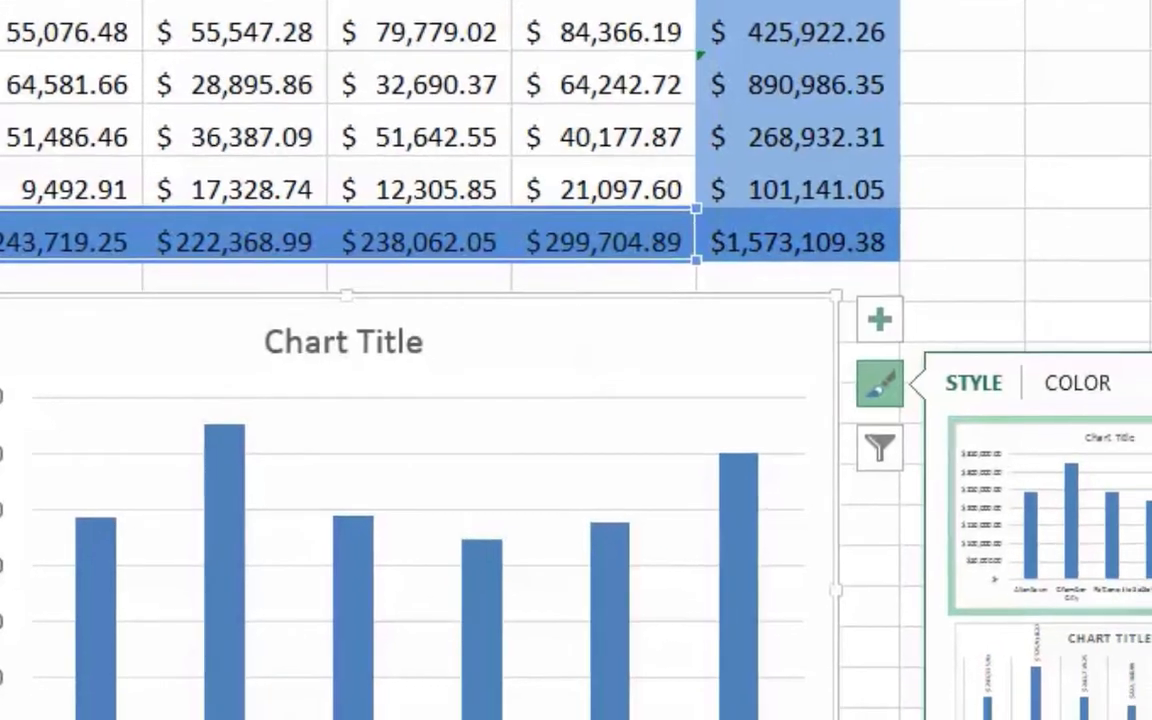
{"action": "left_click_drag", "start_coordinate": [946, 349], "coordinate": [944, 521]}
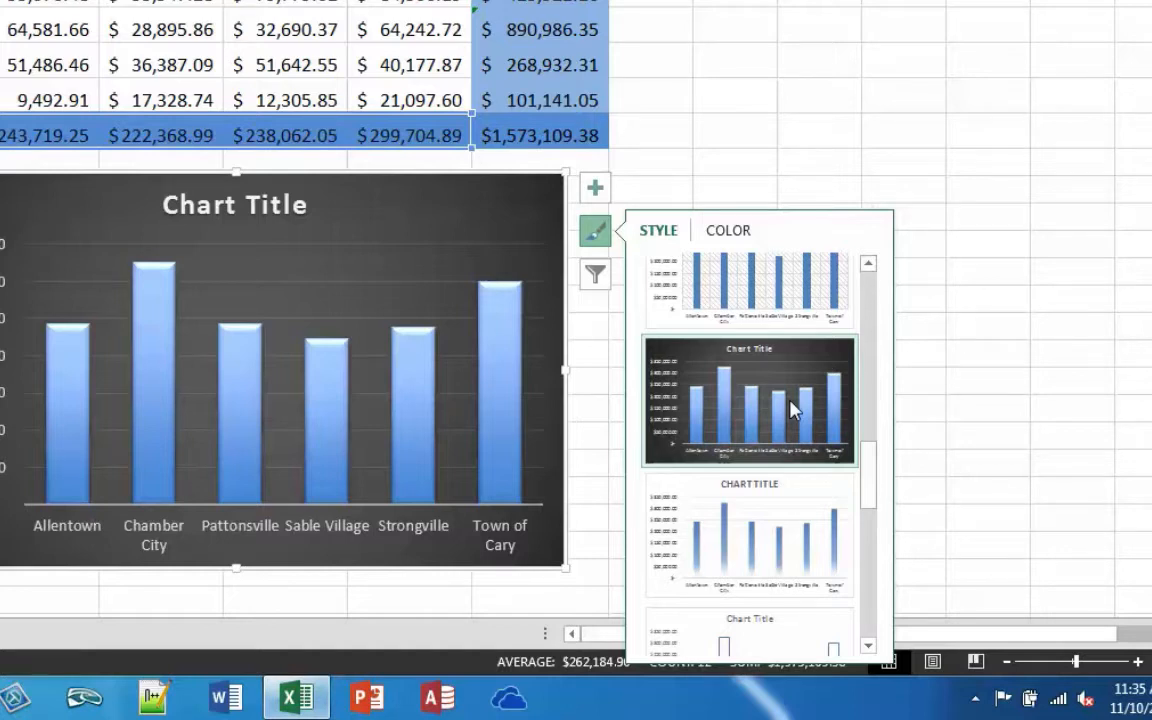
{"action": "left_click", "coordinate": [785, 405]}
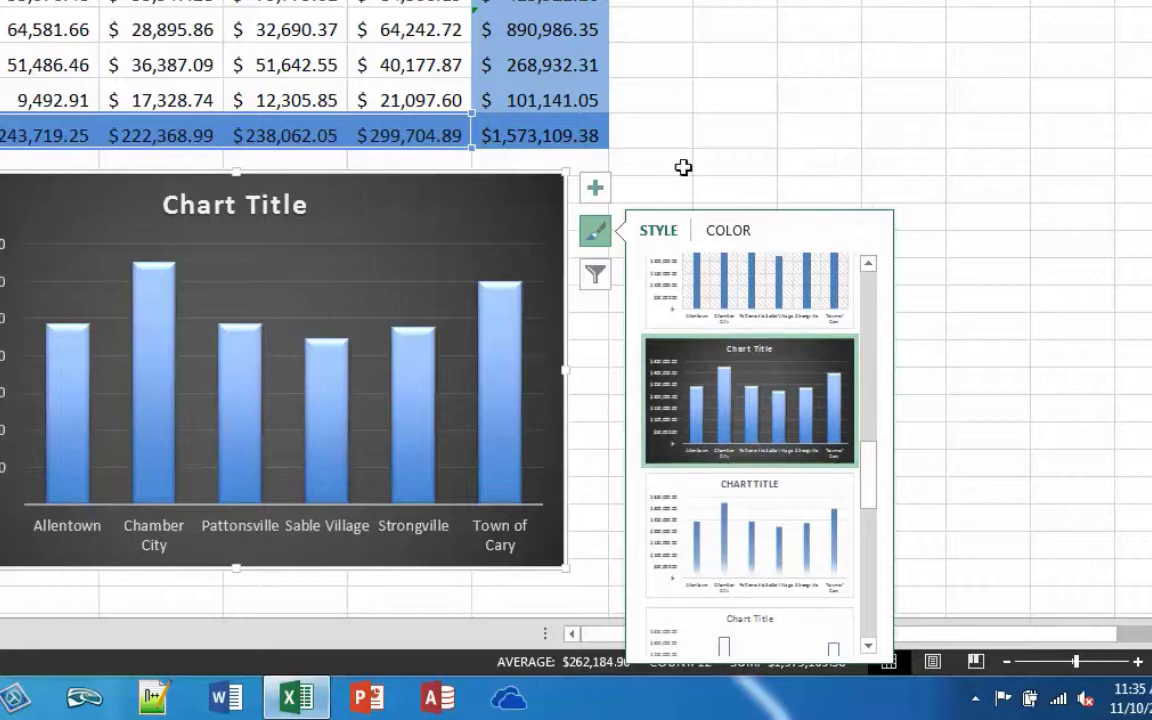
{"action": "left_click_drag", "start_coordinate": [872, 480], "coordinate": [900, 298]}
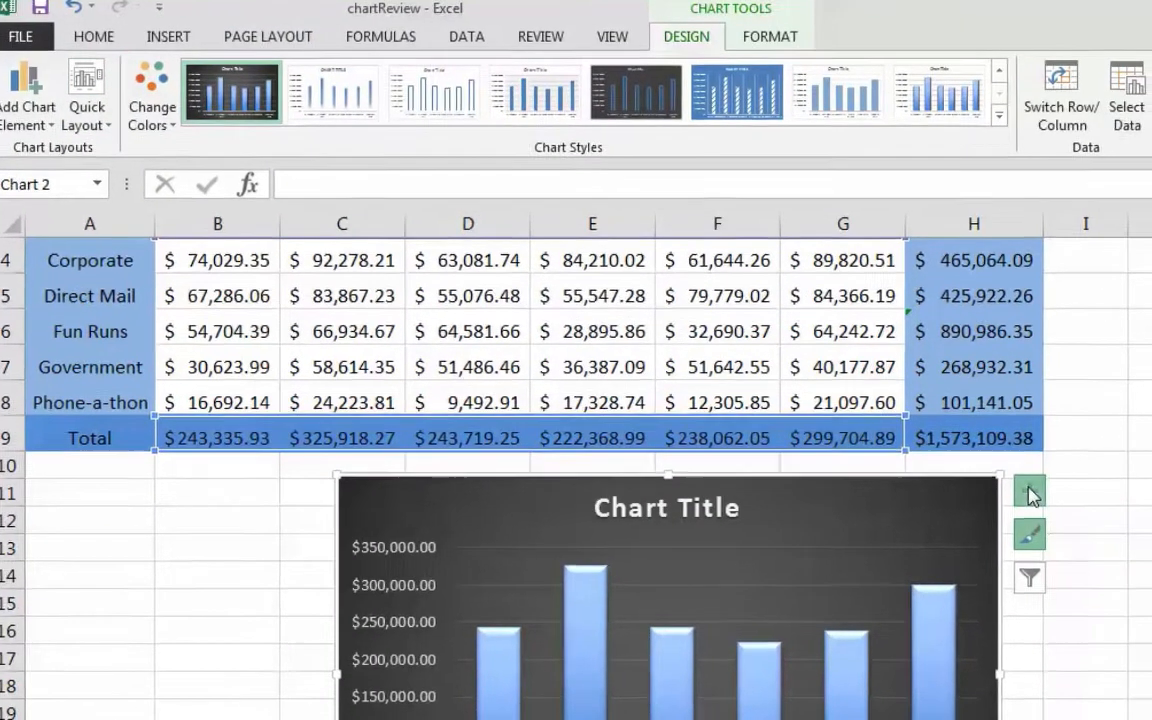
- Add primary horizontal and primary vertical axis titles to the chart
{"action": "left_click", "coordinate": [1036, 493]}
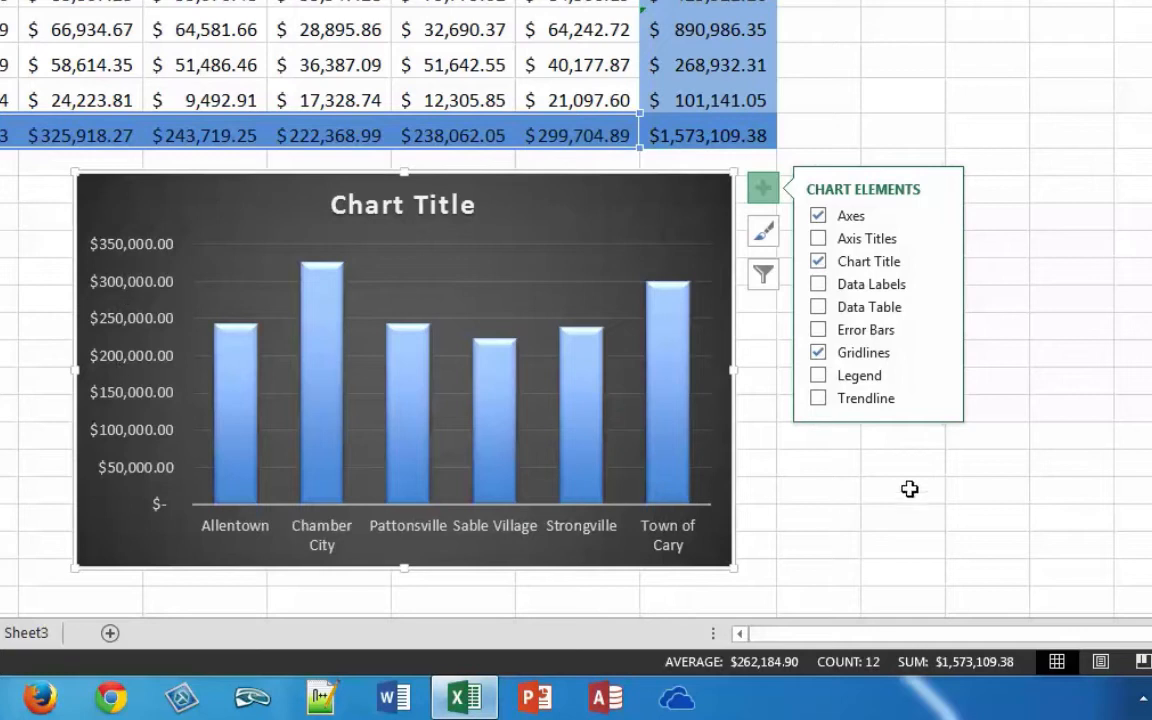
{"action": "left_click", "coordinate": [818, 239]}
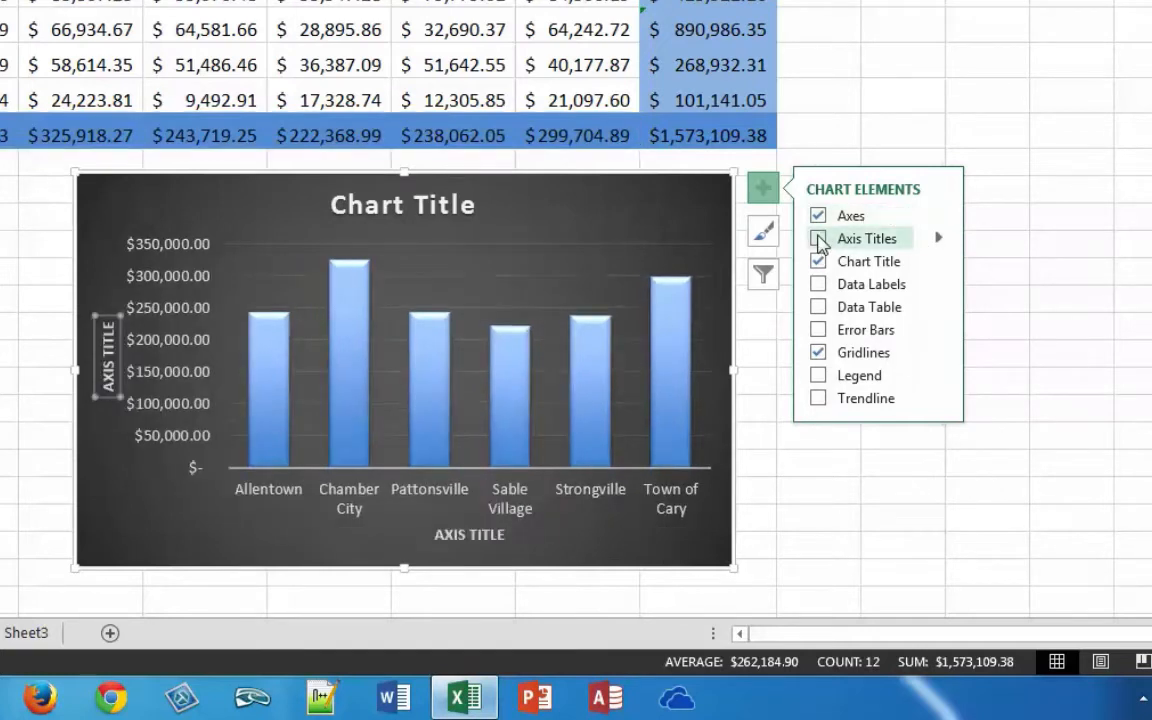
{"action": "left_click", "coordinate": [939, 240]}
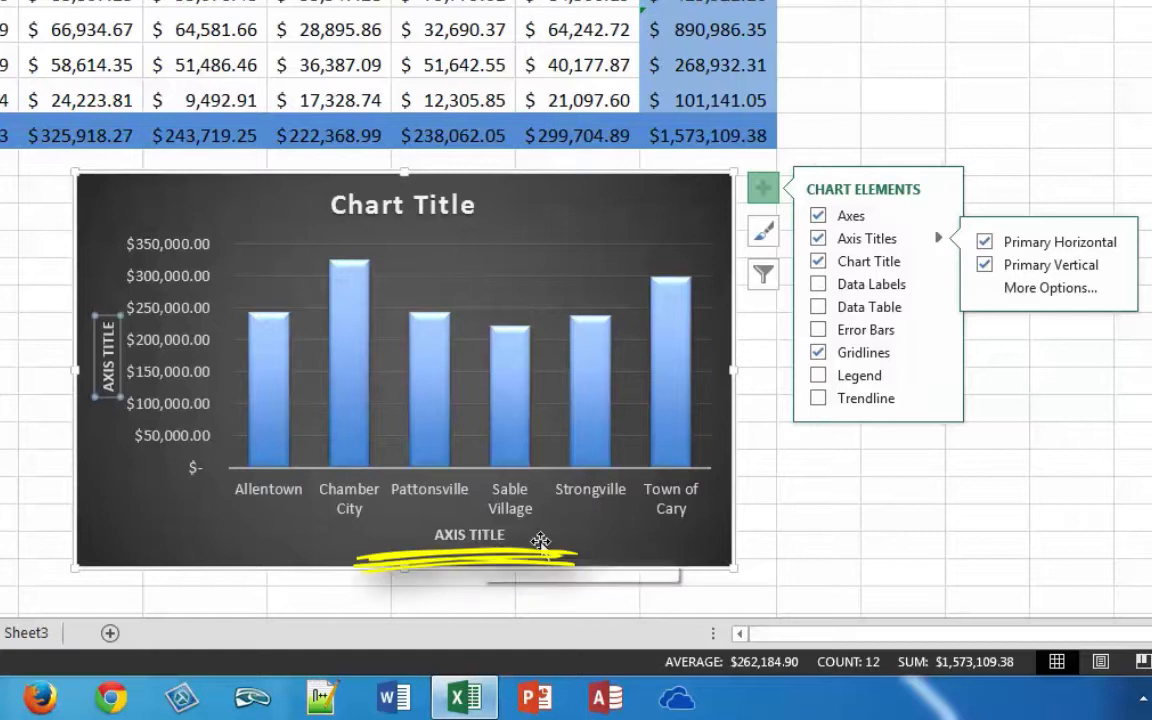
- Set the horizontal axis title to "Cities"
{"action": "left_click", "coordinate": [484, 536]}
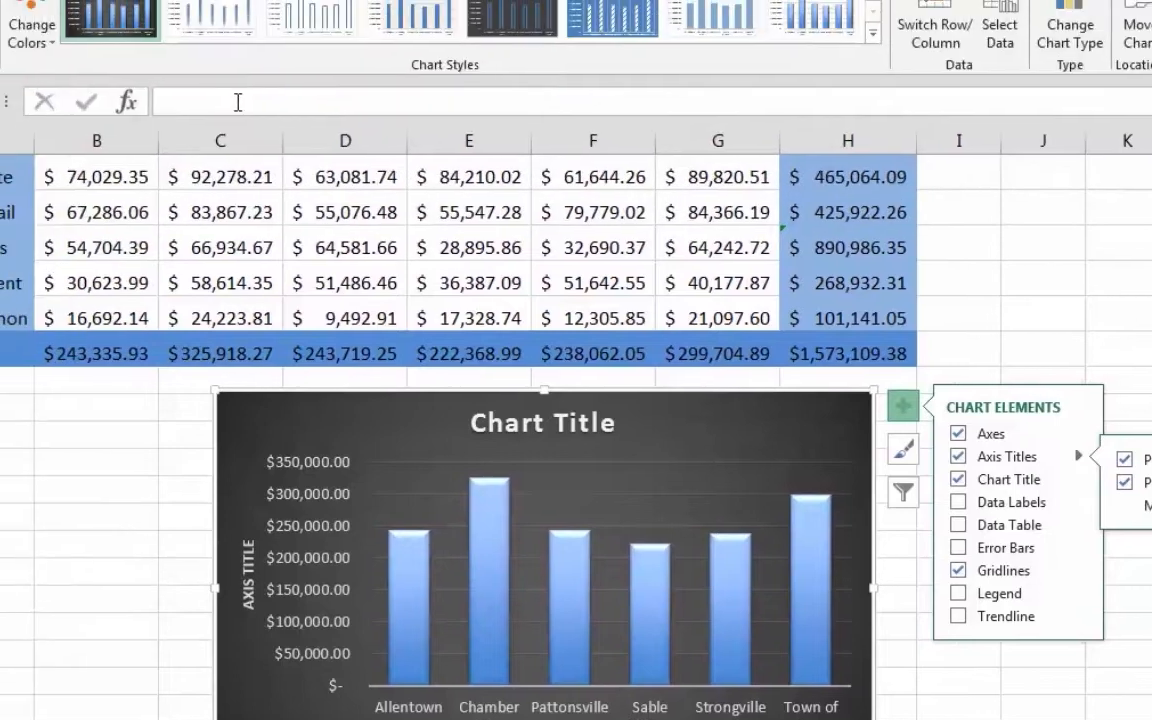
{"action": "left_click", "coordinate": [261, 138]}
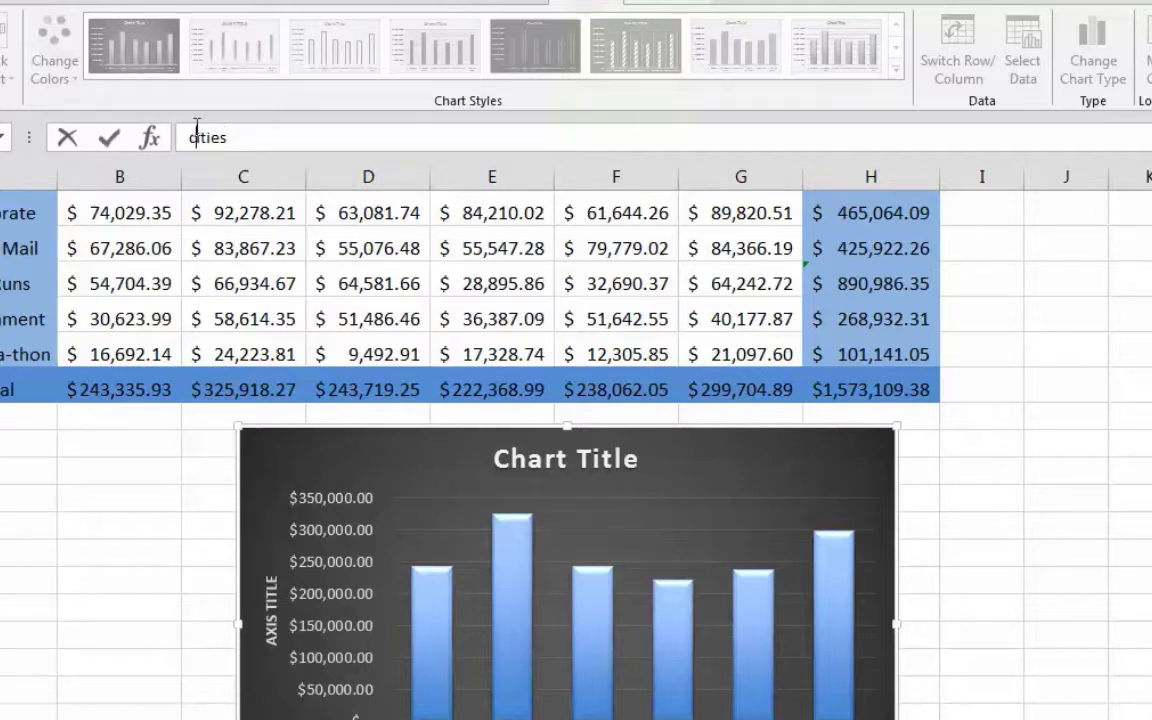
{"action": "type", "text": "C"}
{"action": "key", "text": "Return"}
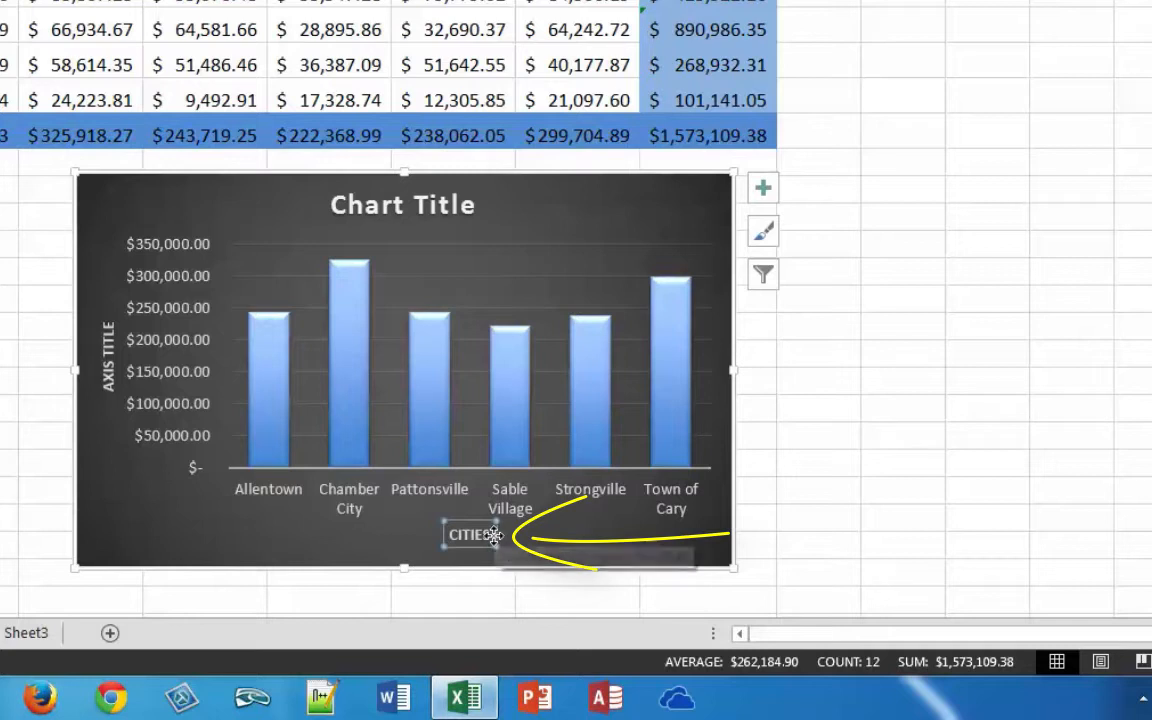
- Set the vertical axis title to "Fundraising Dollars"
{"action": "left_click", "coordinate": [106, 345]}
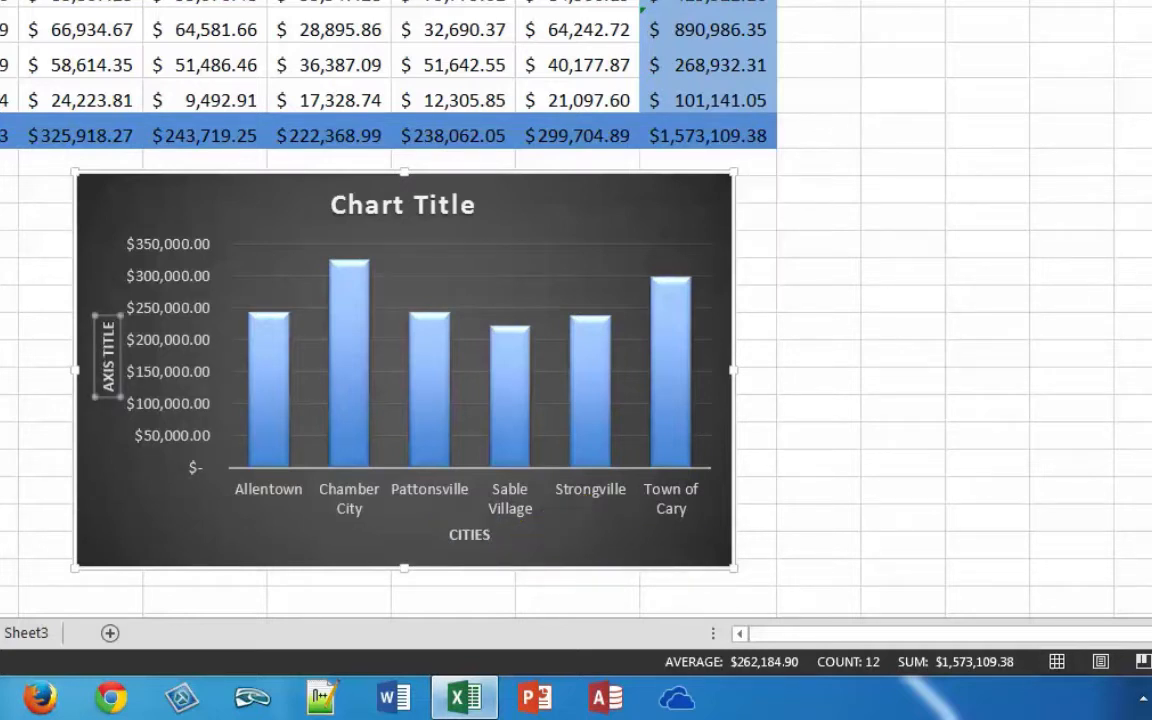
{"action": "type", "text": "Fundraising"}
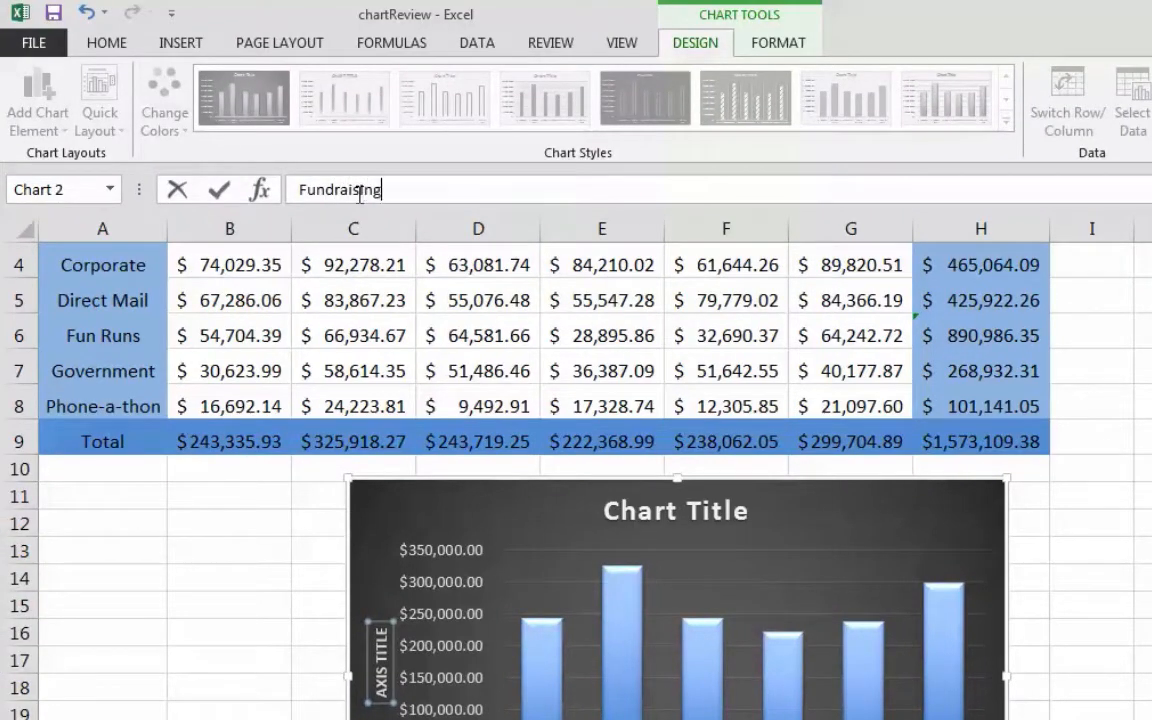
{"action": "type", "text": " Dollars"}
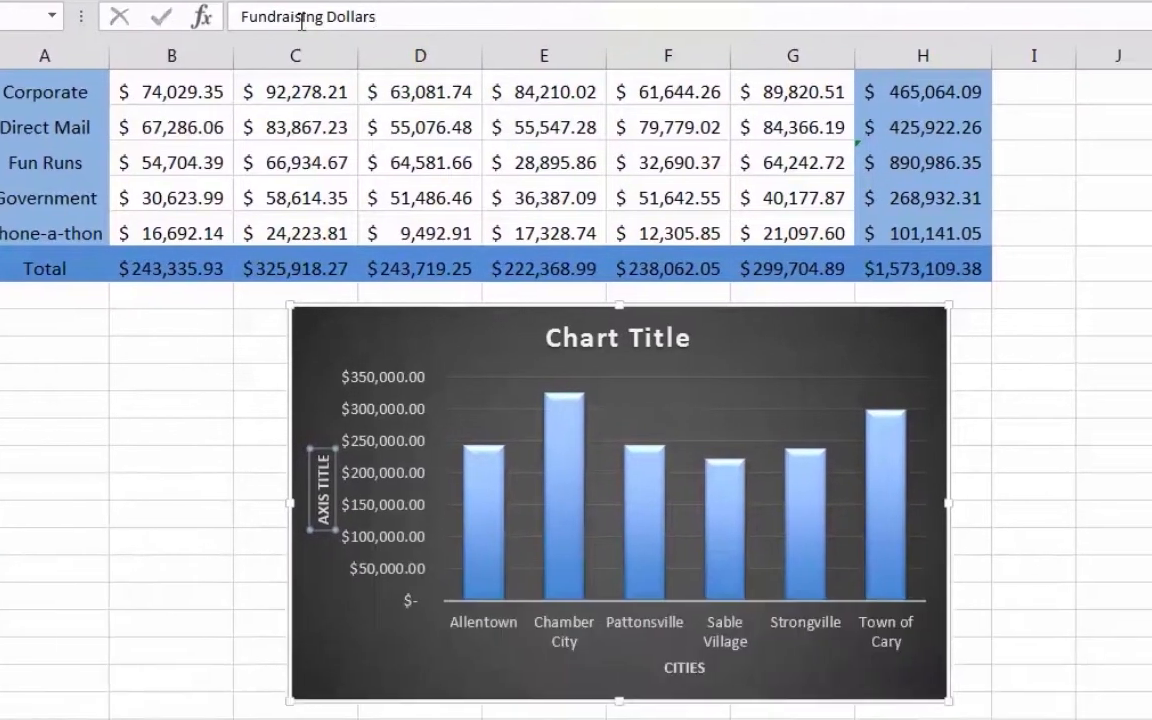
{"action": "key", "text": "Return"}
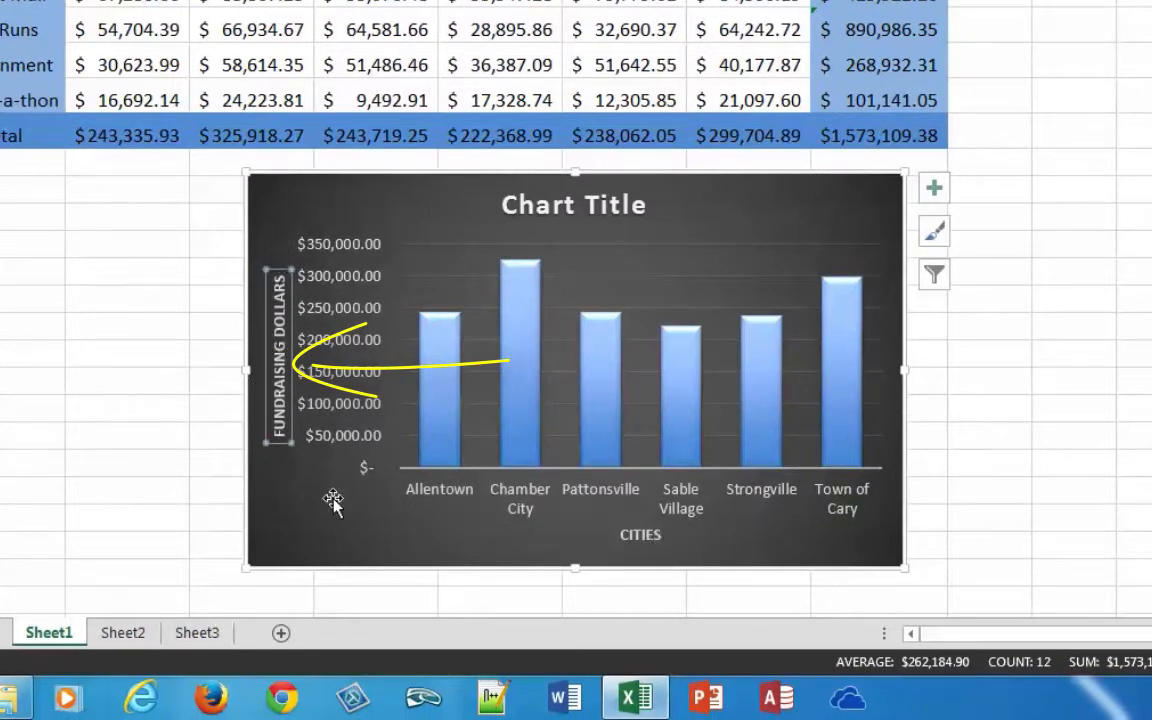
- Change the font colour of the horizontal and vertical axis titles to yellow
{"action": "left_click", "coordinate": [641, 537]}
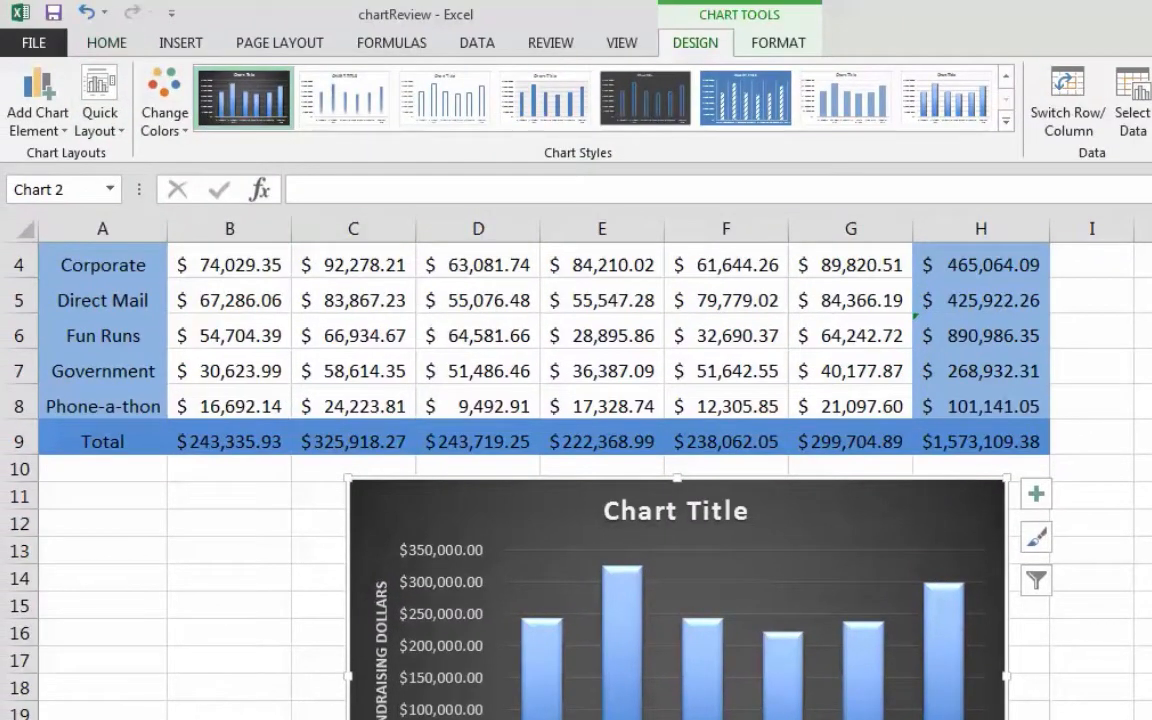
{"action": "left_click", "coordinate": [103, 44]}
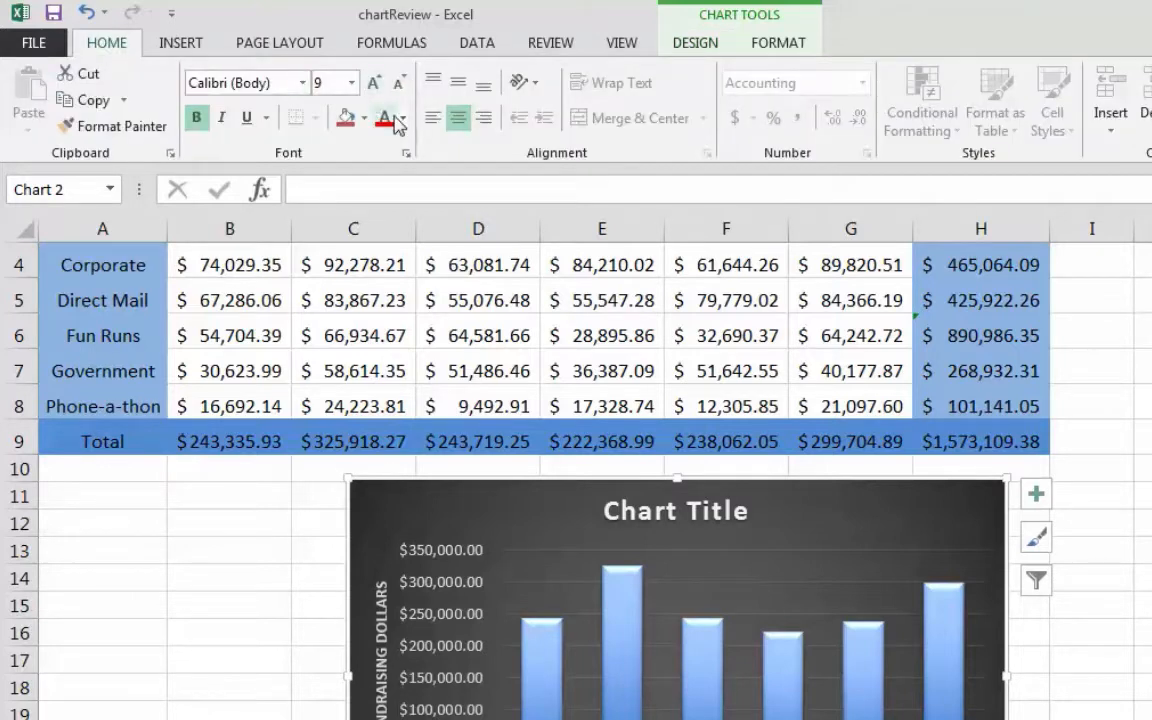
{"action": "left_click", "coordinate": [403, 118]}
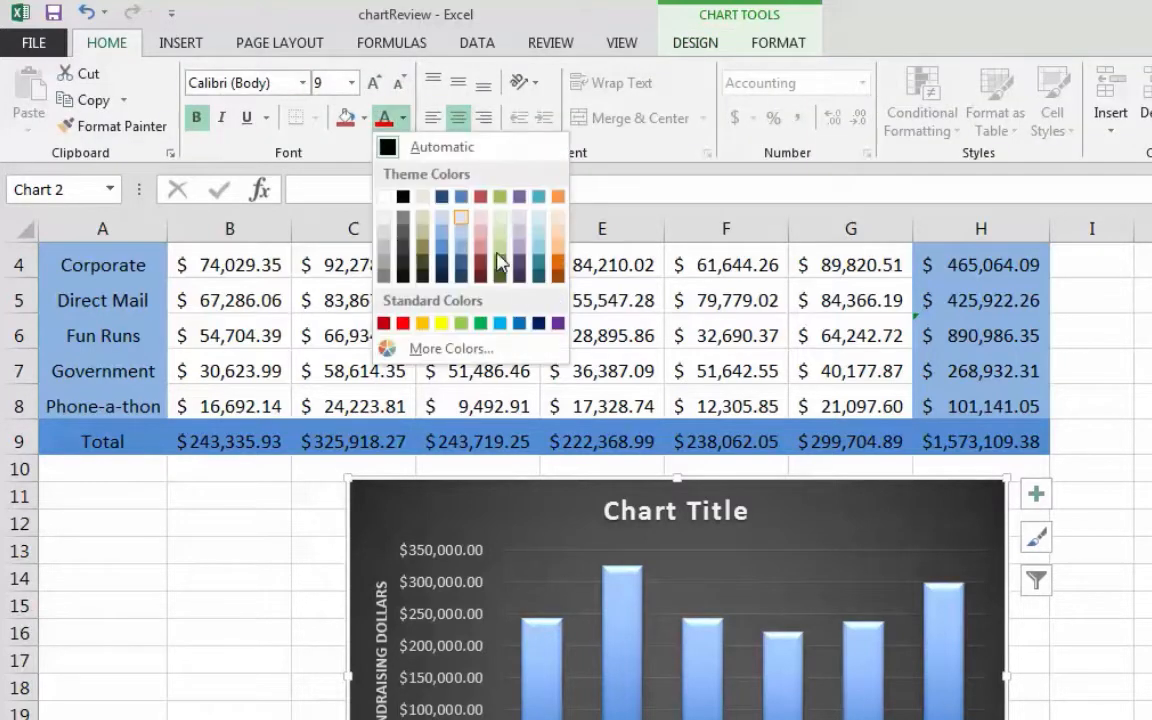
{"action": "left_click", "coordinate": [440, 326]}
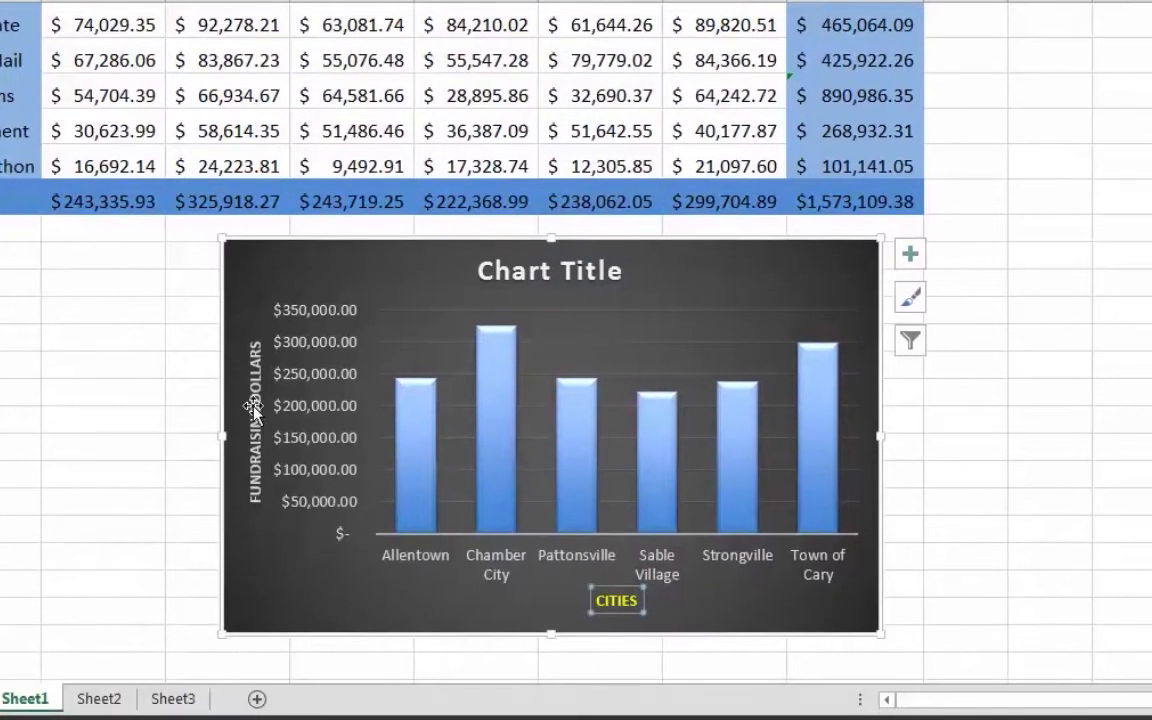
{"action": "left_click", "coordinate": [348, 580]}
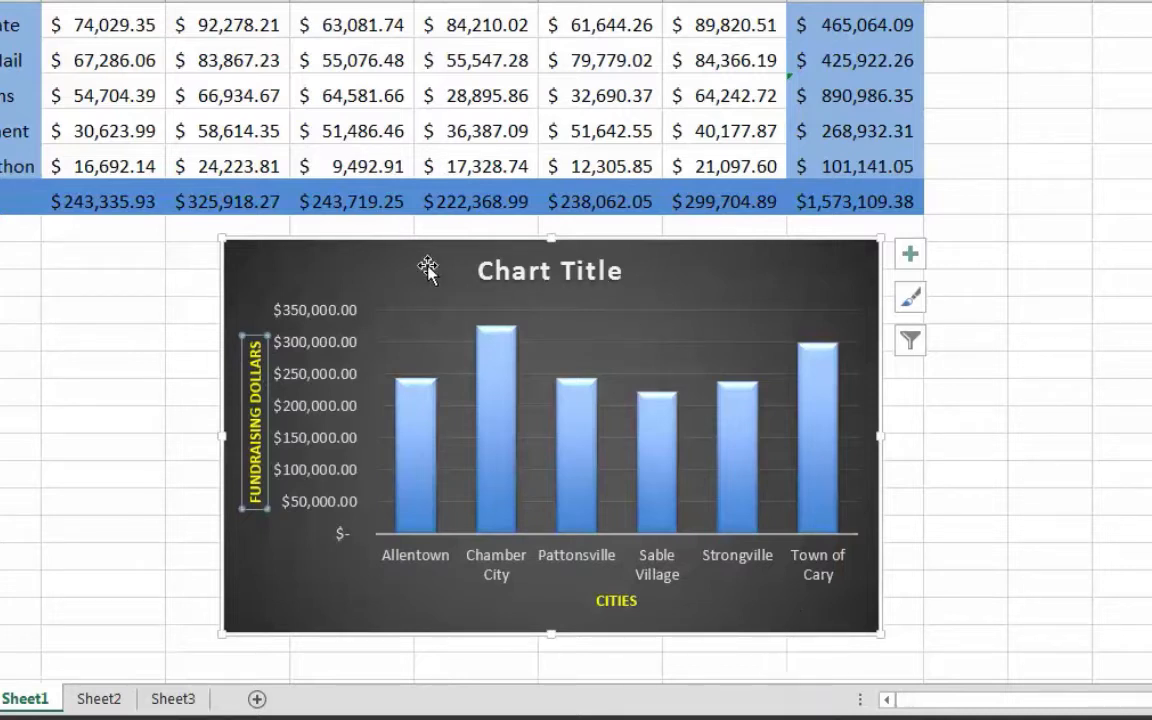
- Replace the placeholder chart title with "Fundraising Totals by City"
{"action": "left_click", "coordinate": [912, 255]}
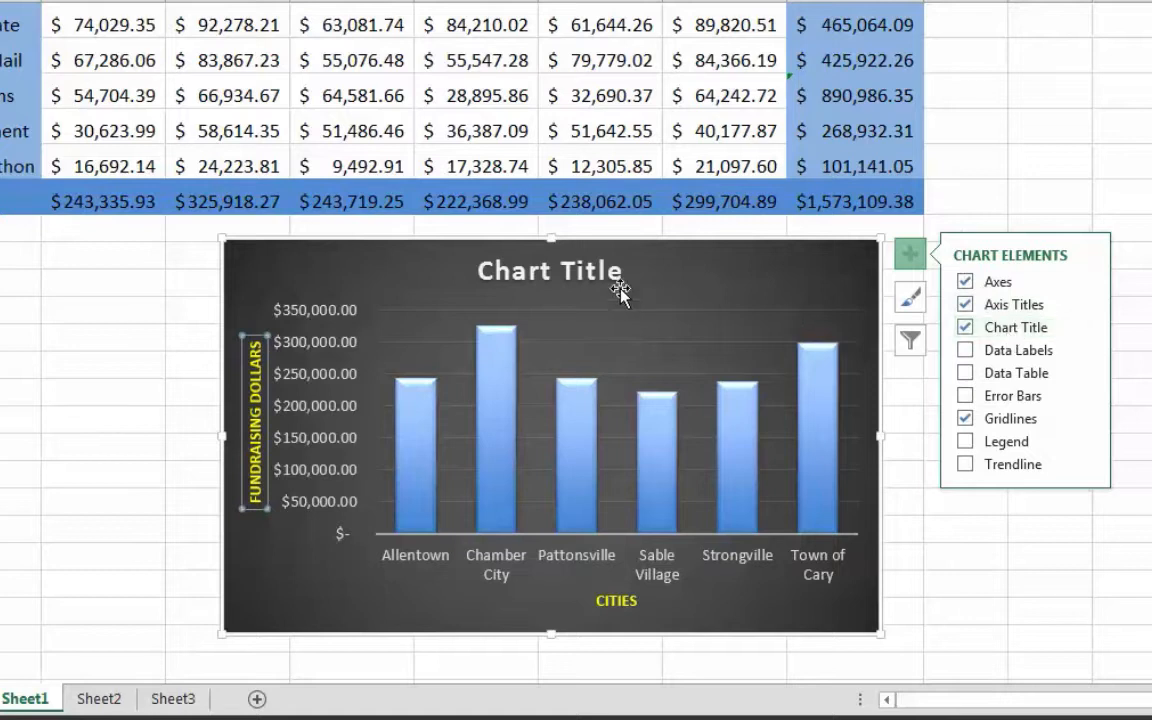
{"action": "left_click", "coordinate": [562, 271]}
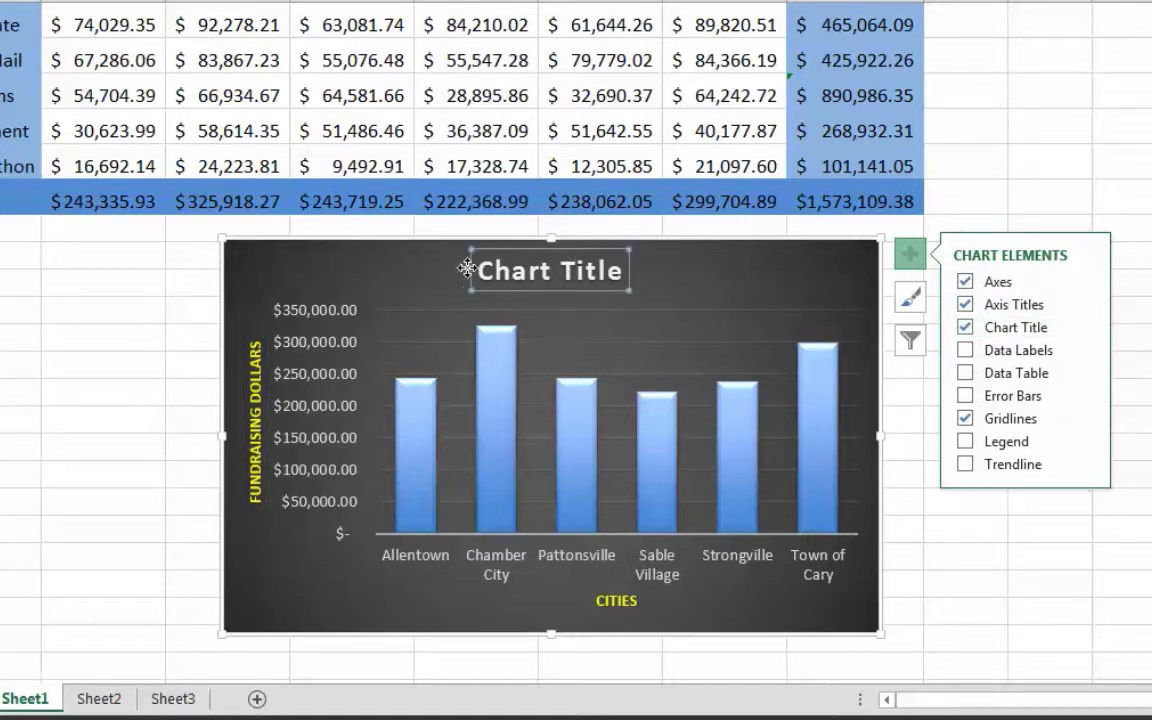
{"action": "left_click_drag", "start_coordinate": [480, 271], "coordinate": [634, 272]}
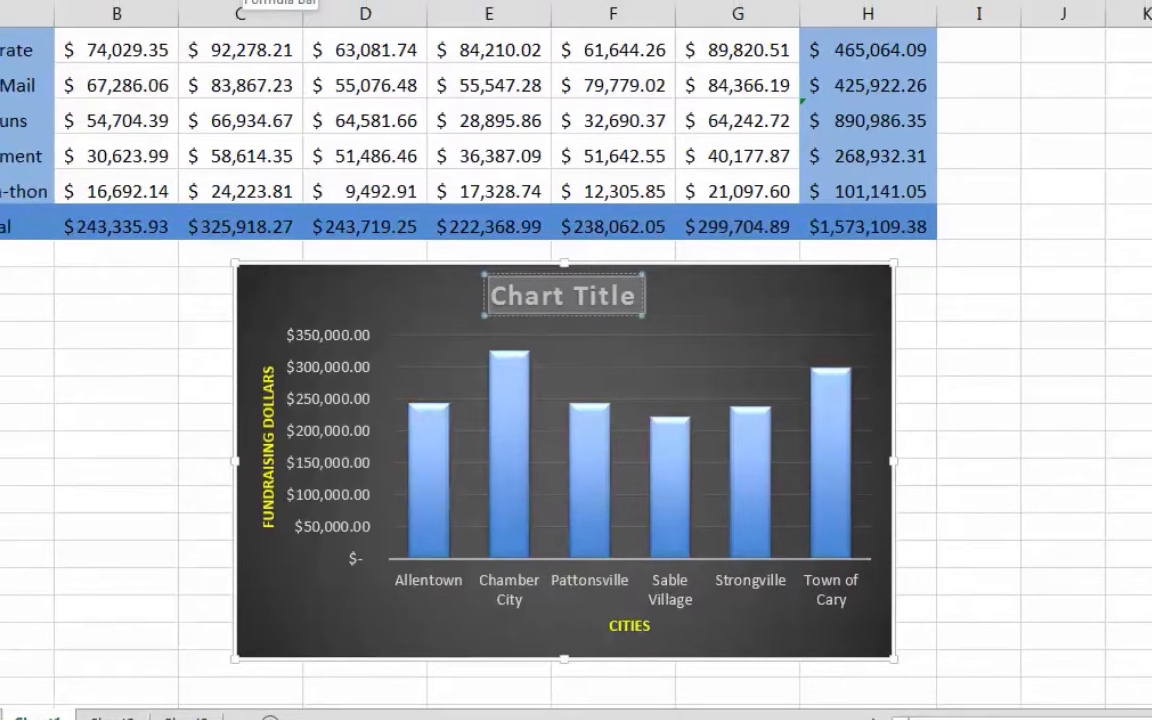
{"action": "left_click", "coordinate": [324, 113]}
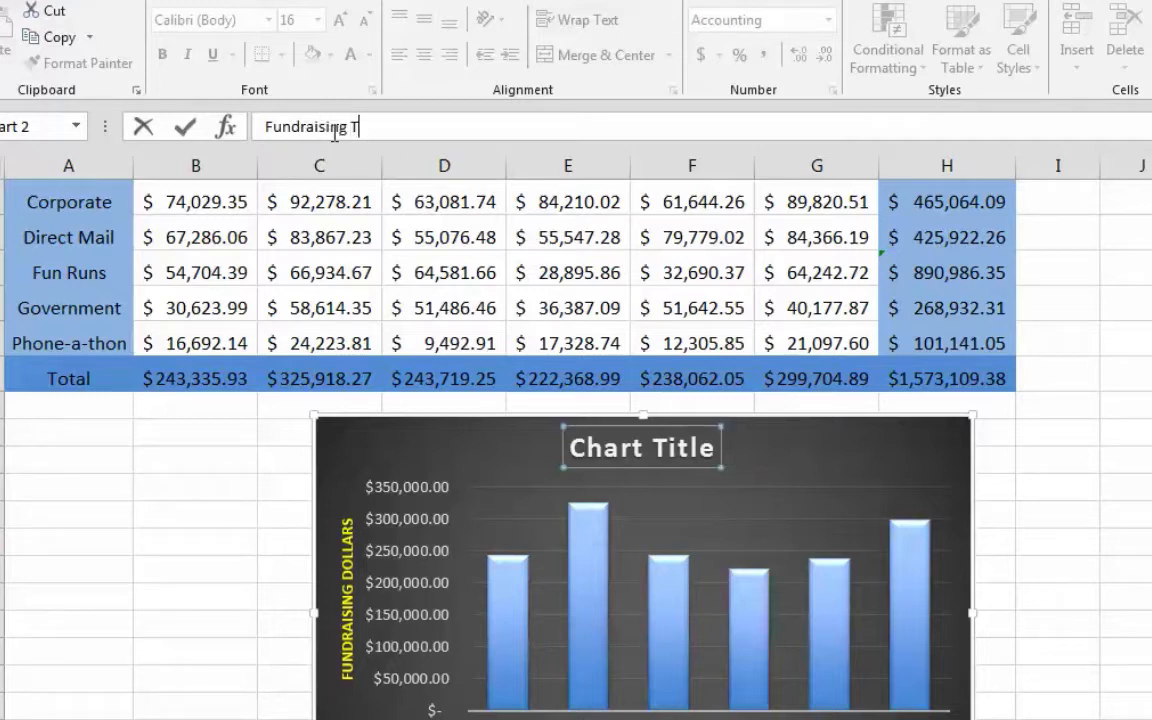
{"action": "type", "text": "by"}
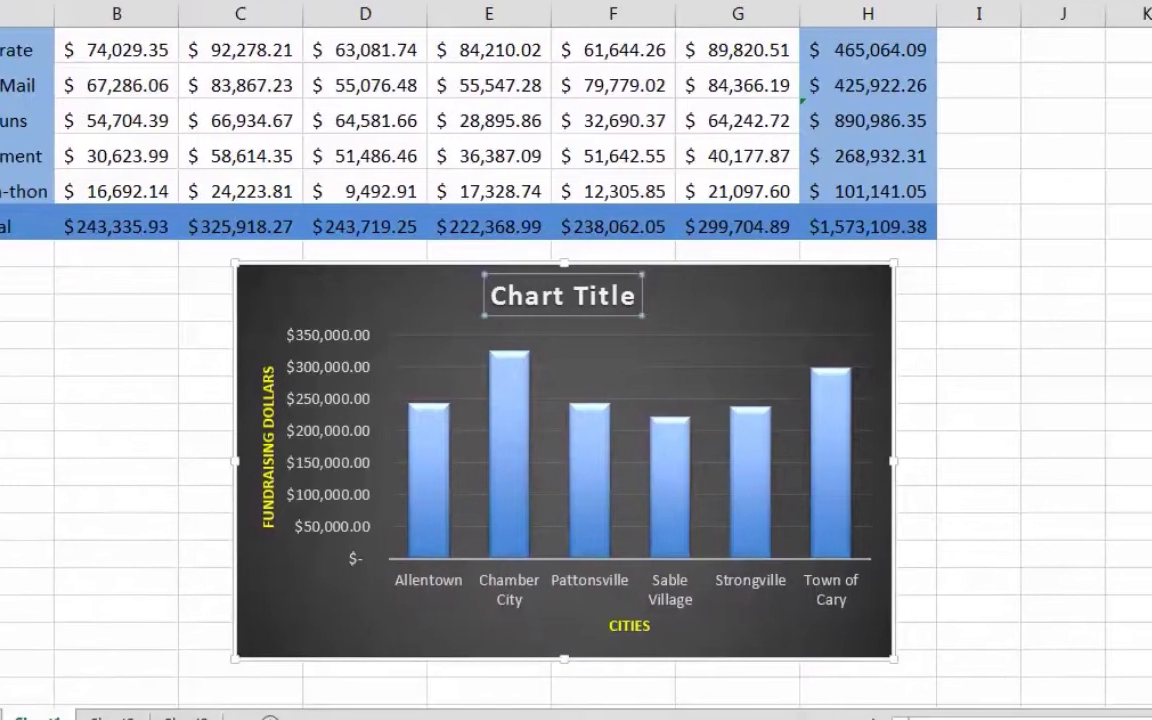
{"action": "key", "text": "Return"}
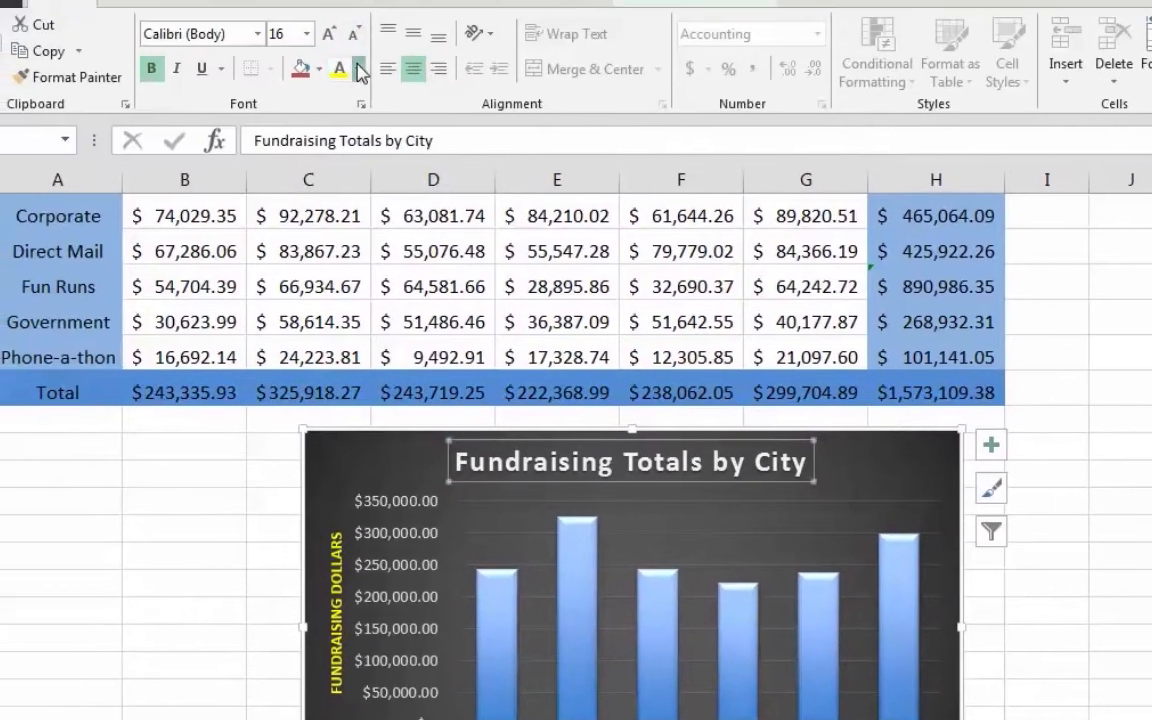
- Change the chart title's font colour to the light blue theme shade
{"action": "left_click", "coordinate": [357, 68]}
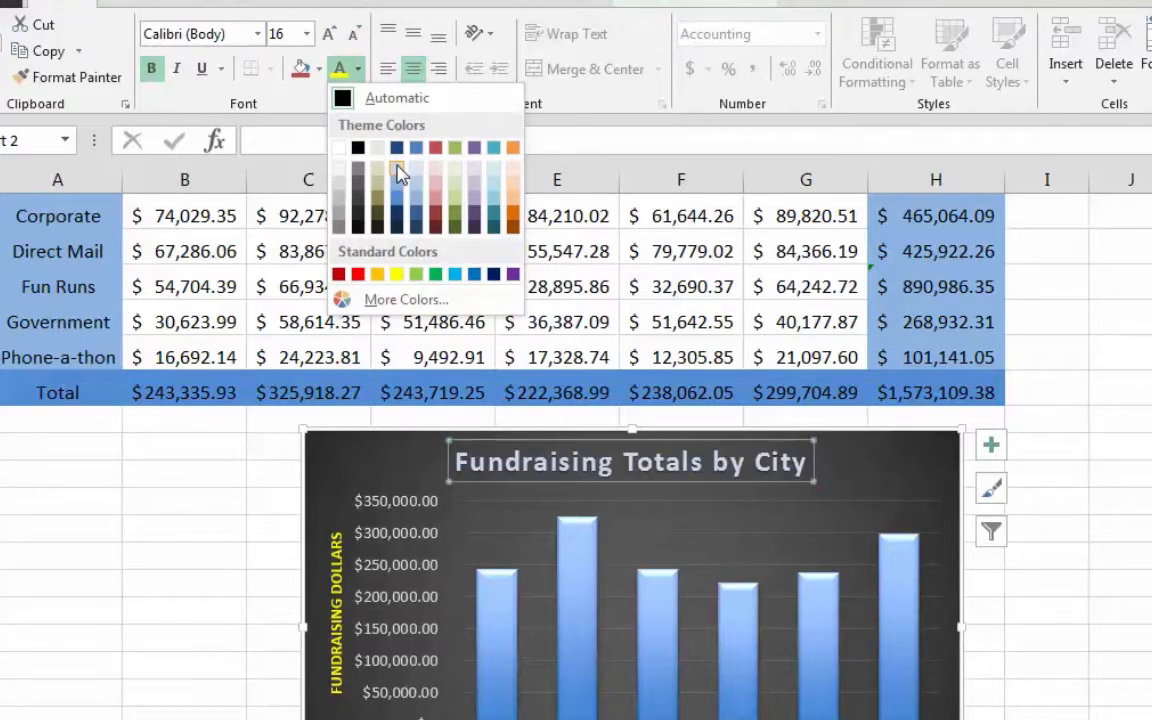
{"action": "left_click", "coordinate": [398, 172]}
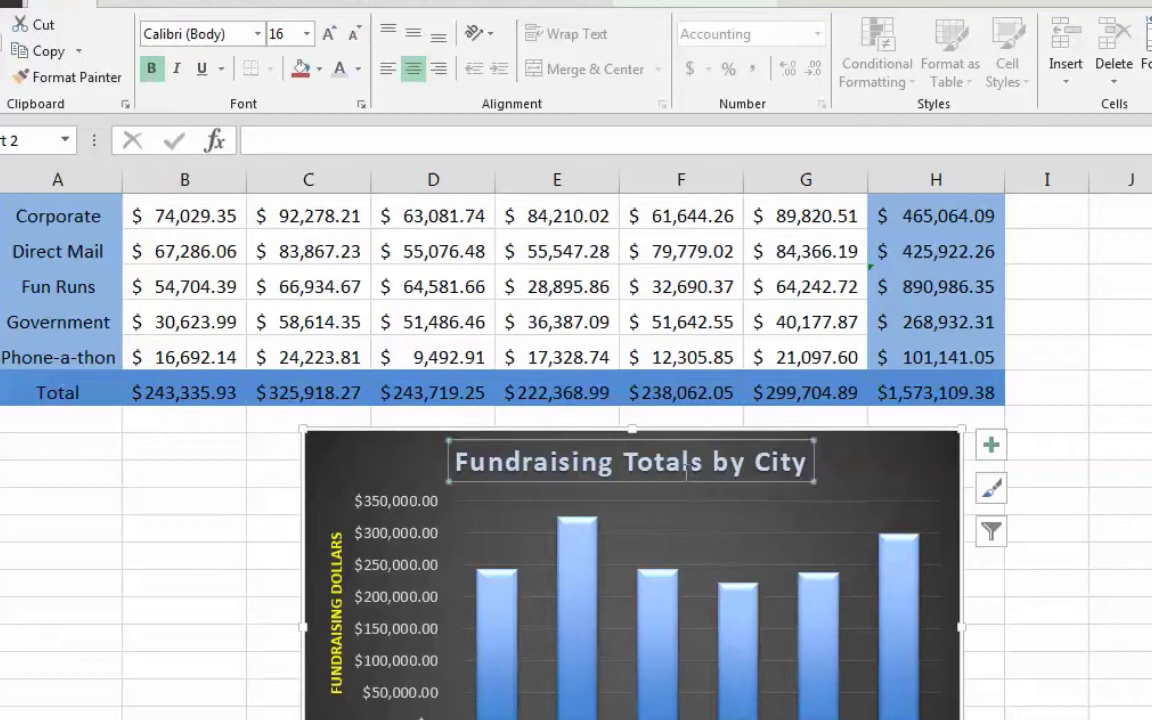
{"action": "left_click_drag", "start_coordinate": [684, 440], "coordinate": [738, 441]}
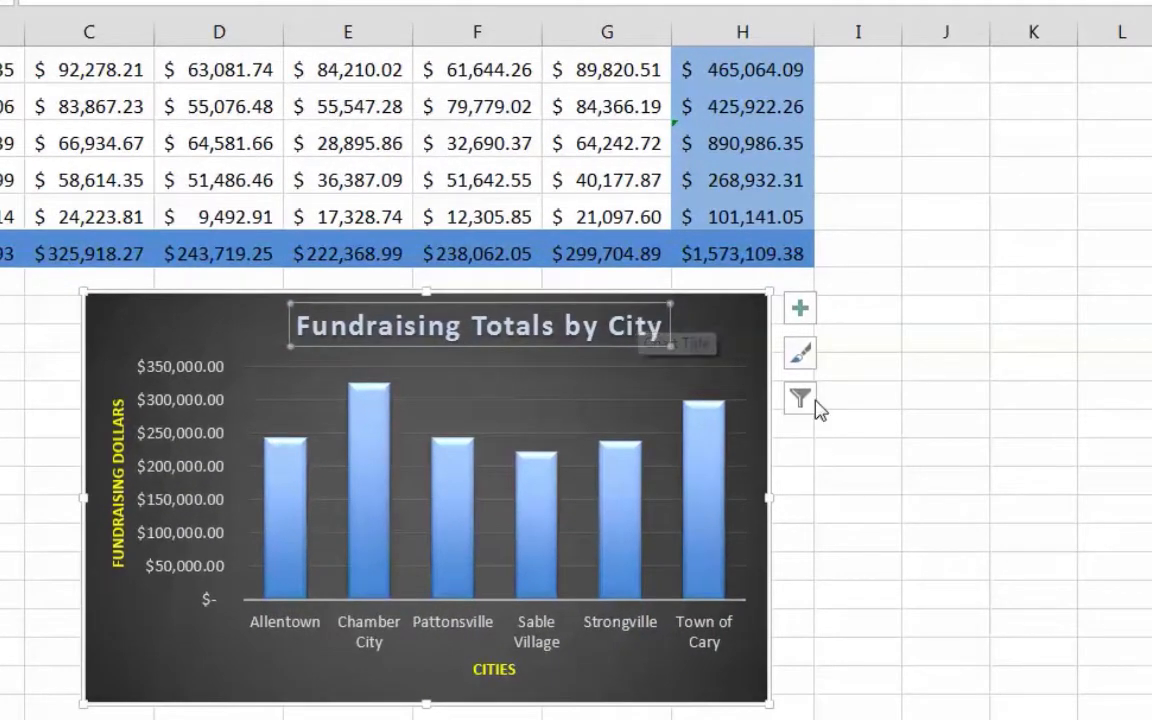
- Add data labels to the columns, positioned at Outside End
{"action": "left_click", "coordinate": [800, 308]}
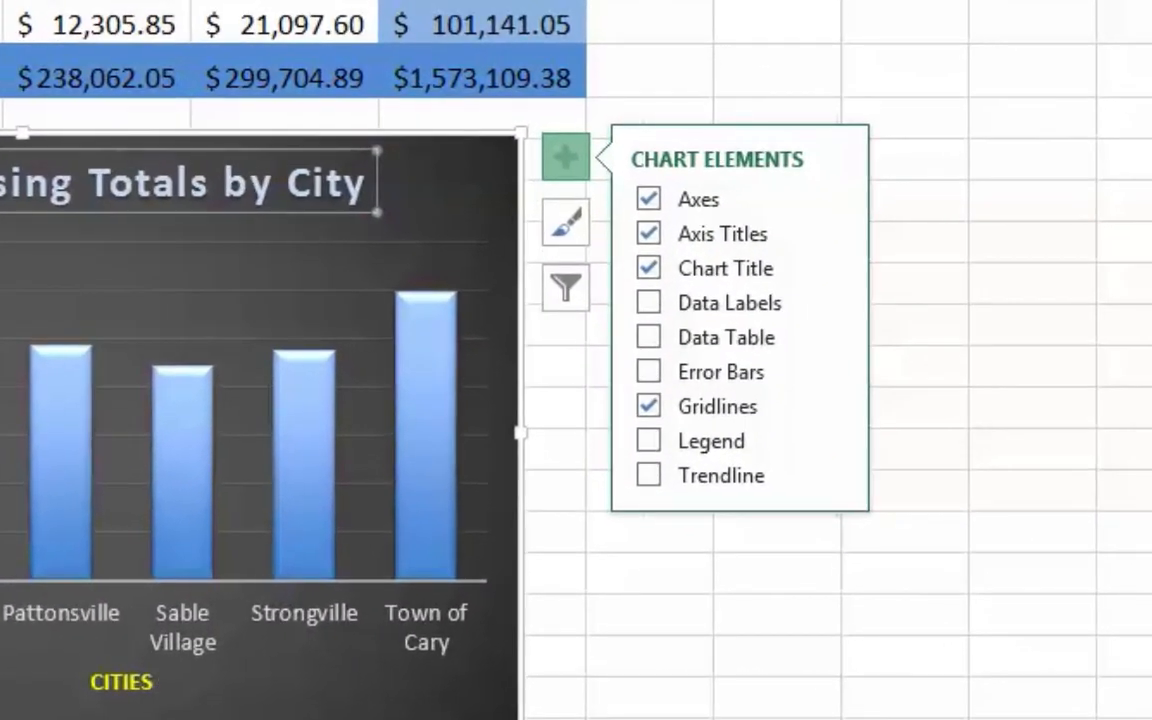
{"action": "left_click", "coordinate": [652, 312]}
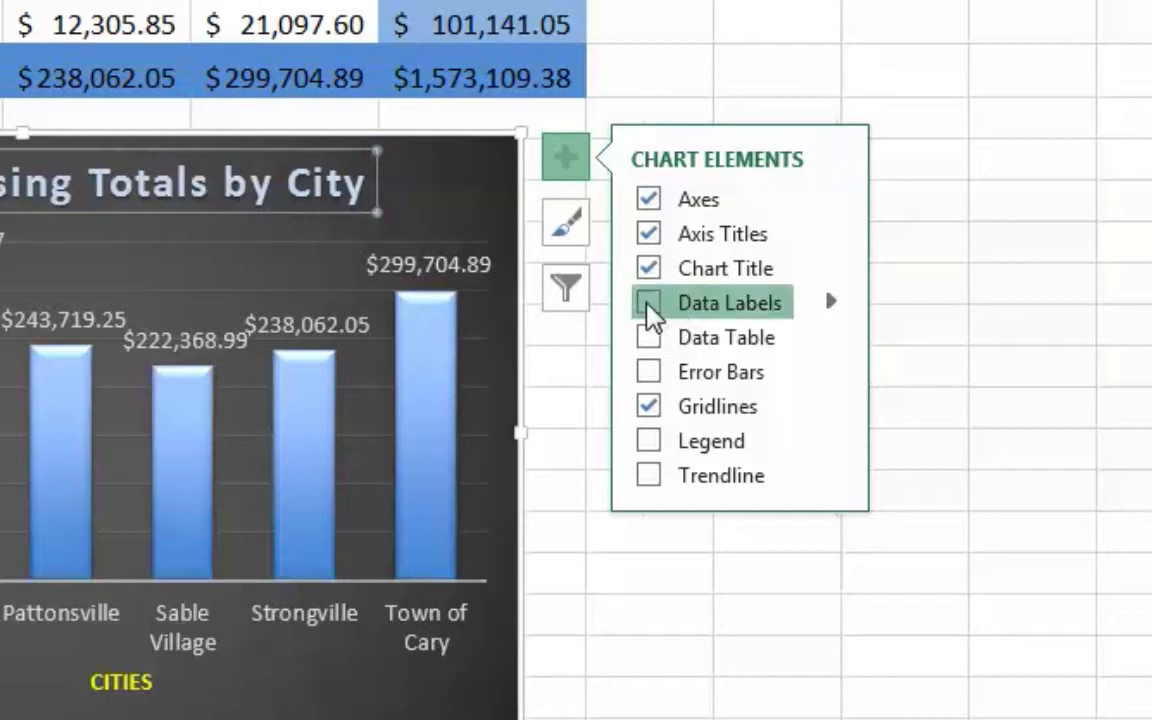
{"action": "left_click", "coordinate": [829, 302]}
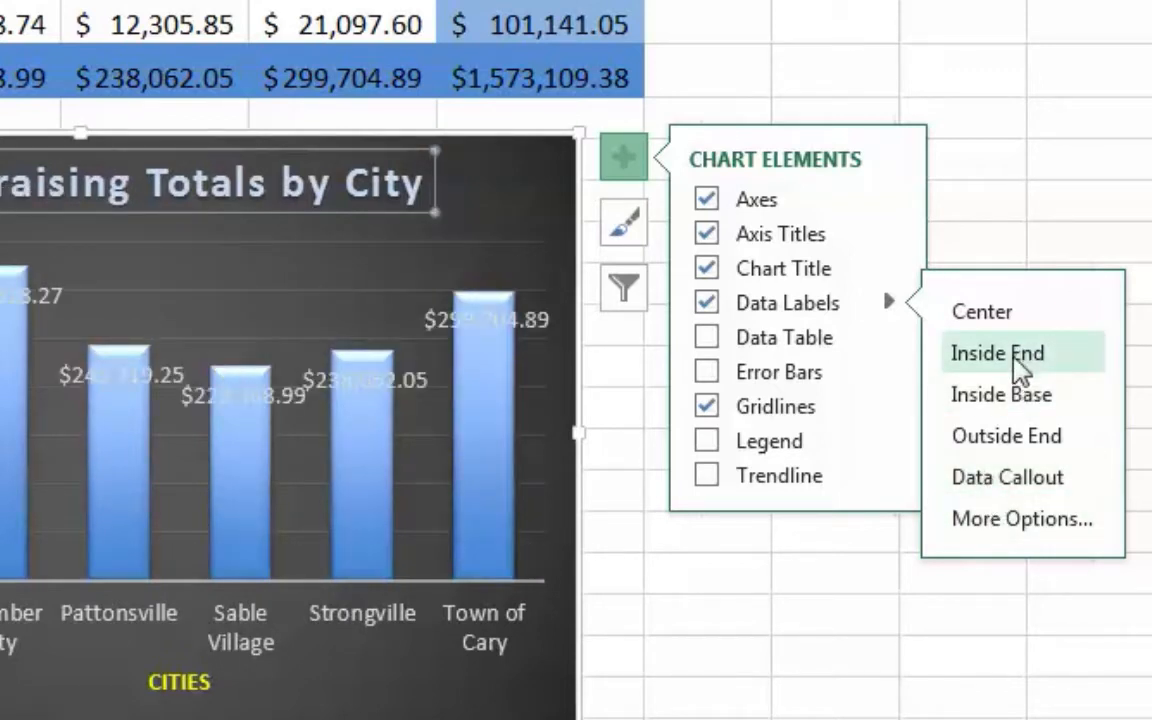
{"action": "left_click", "coordinate": [1005, 436]}
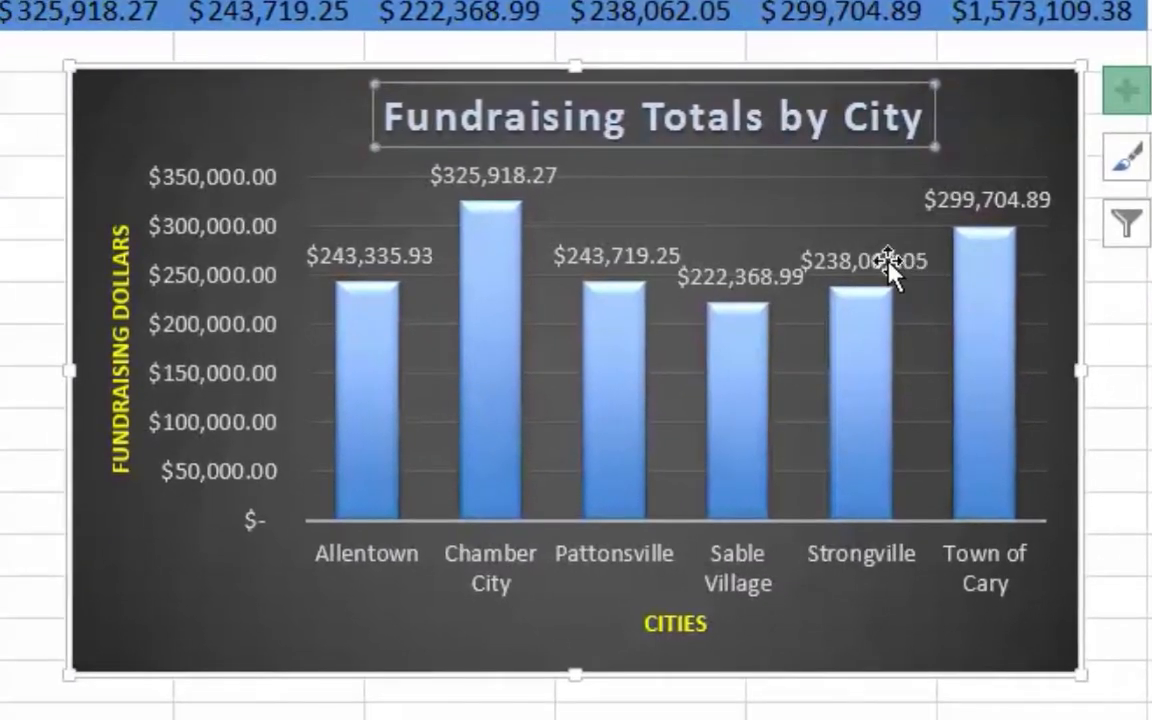
- Move only the Strongville data label slightly upward, clear of the neighbouring Sable Village label
{"action": "left_click", "coordinate": [888, 262]}
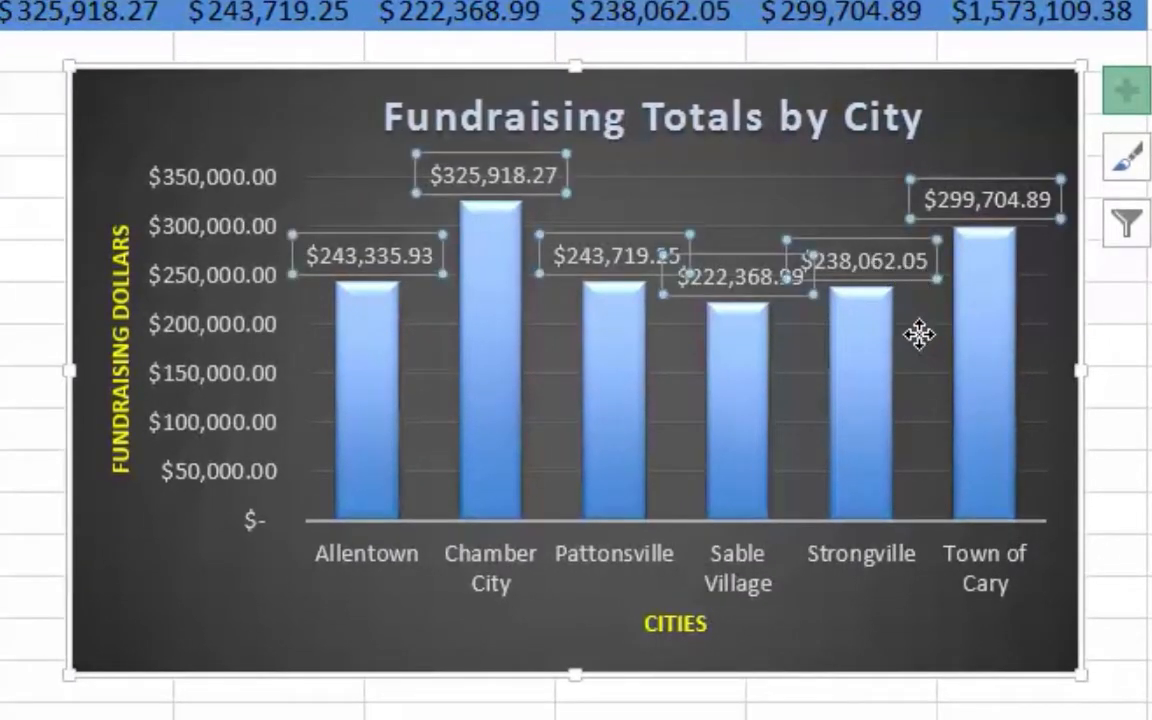
{"action": "left_click", "coordinate": [918, 335]}
{"action": "left_click", "coordinate": [904, 255]}
{"action": "left_click", "coordinate": [905, 260]}
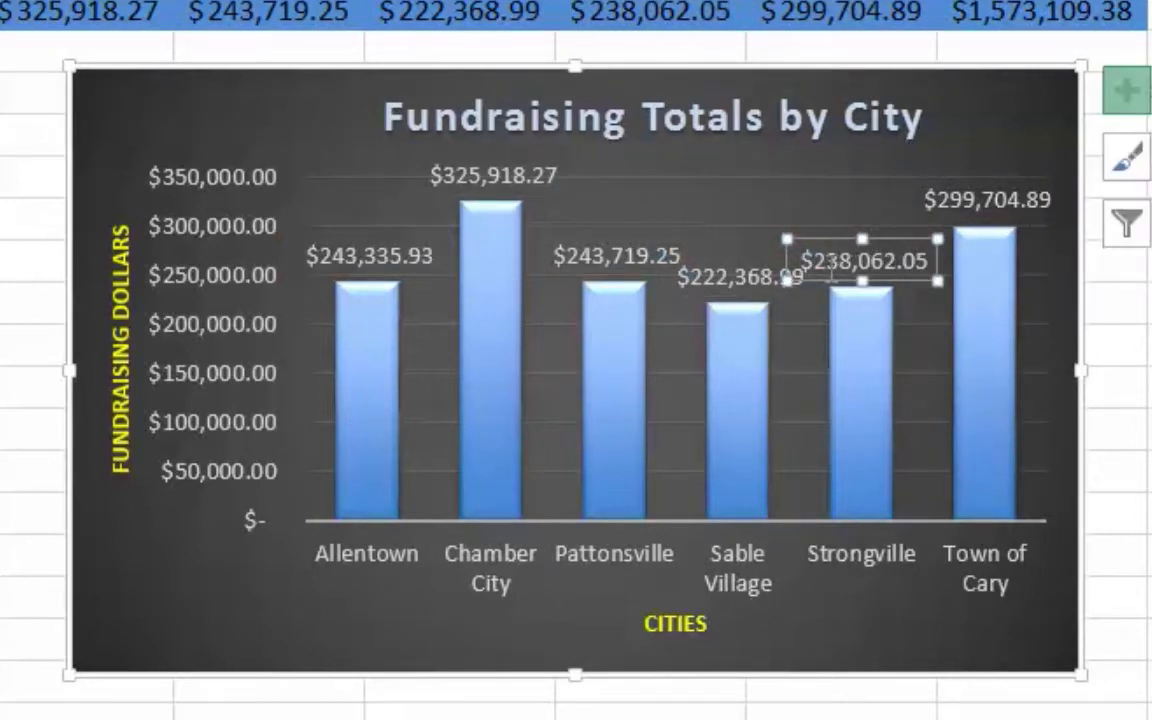
{"action": "left_click", "coordinate": [938, 303]}
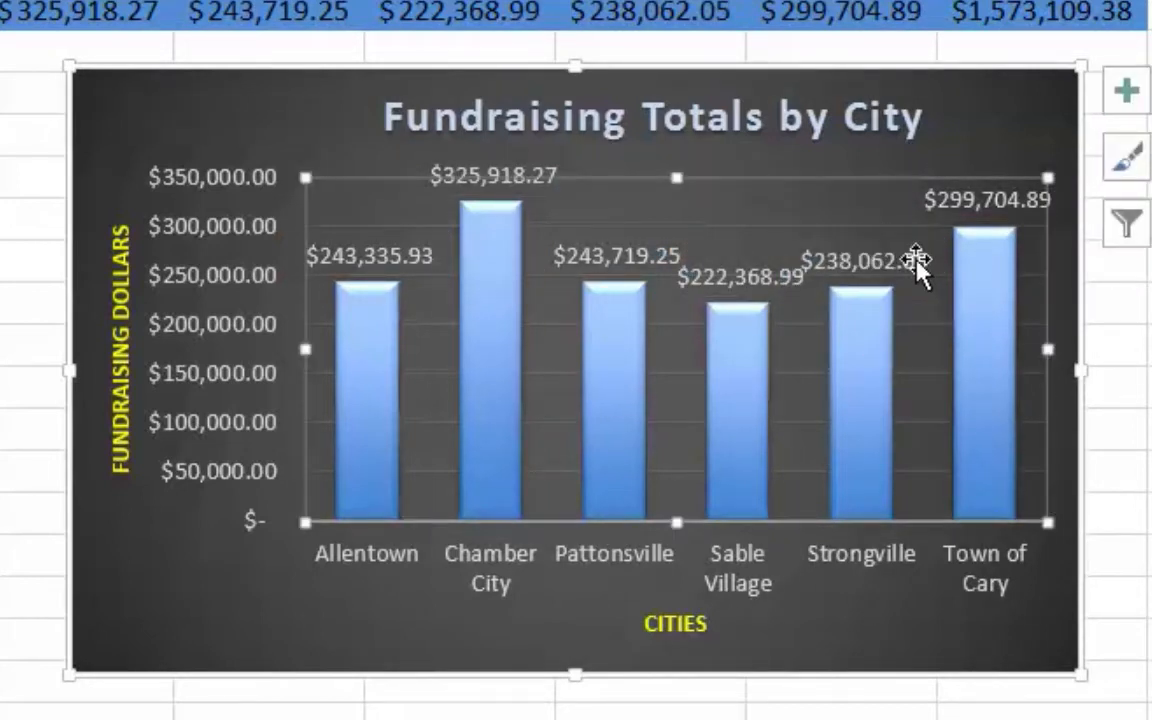
{"action": "left_click", "coordinate": [918, 262]}
{"action": "left_click", "coordinate": [918, 262]}
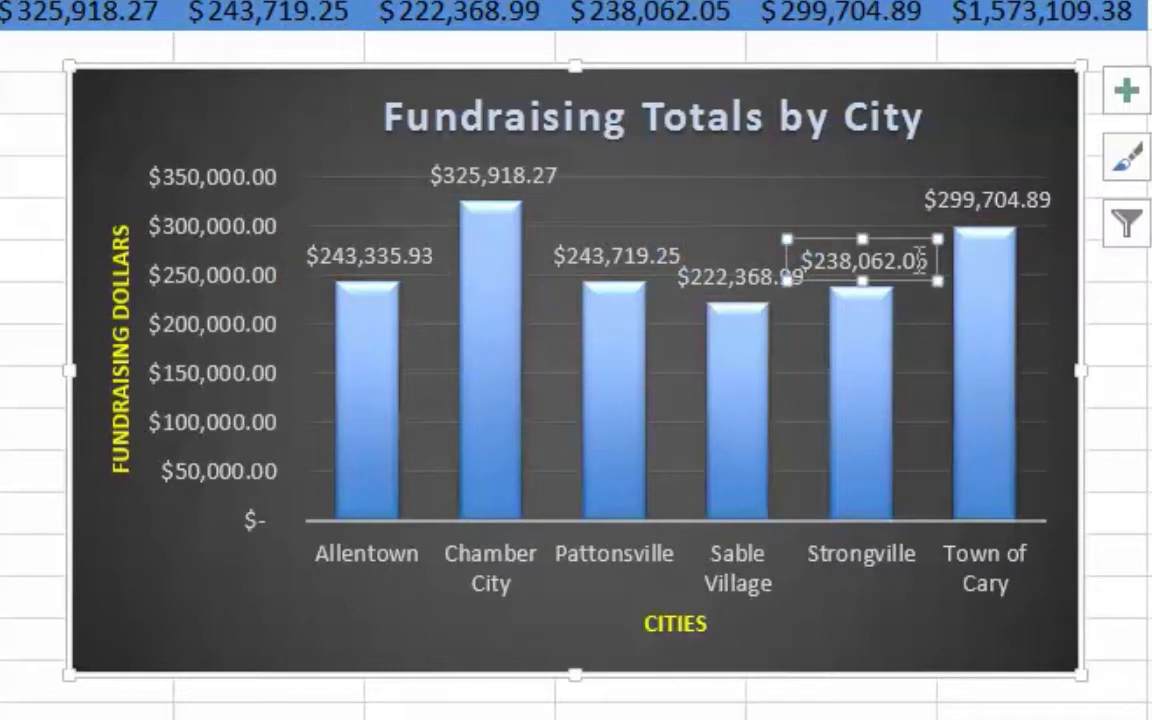
{"action": "key", "text": "Escape"}
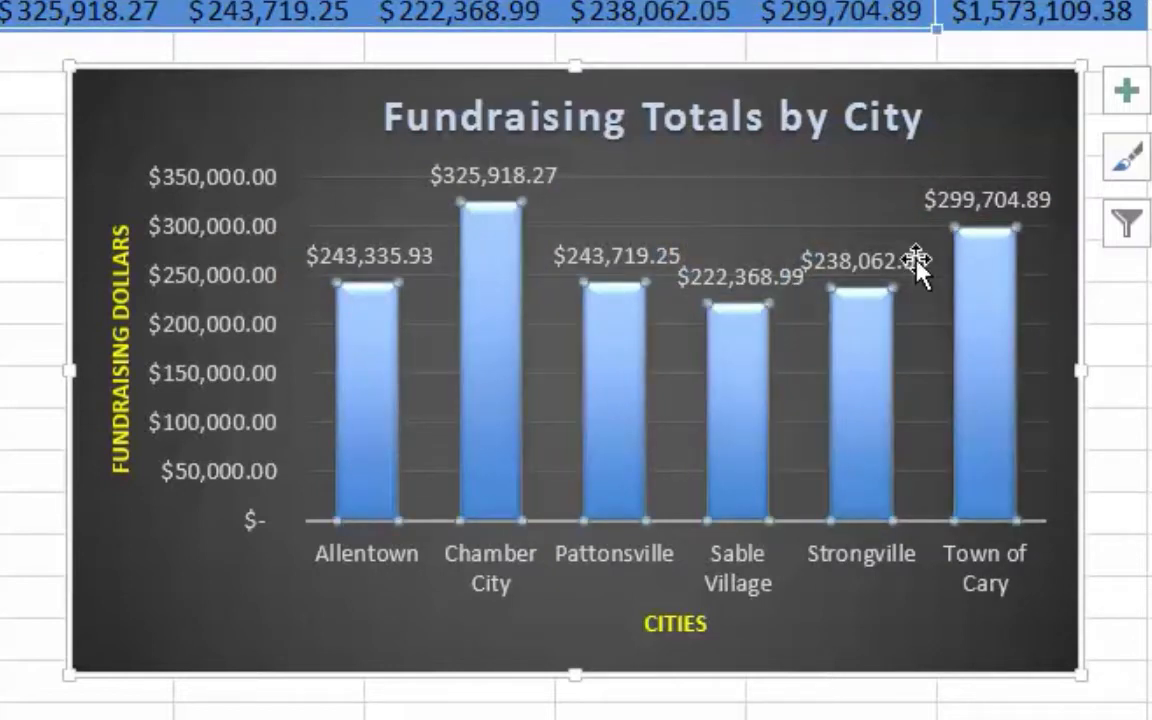
{"action": "left_click", "coordinate": [884, 258]}
{"action": "left_click", "coordinate": [884, 262]}
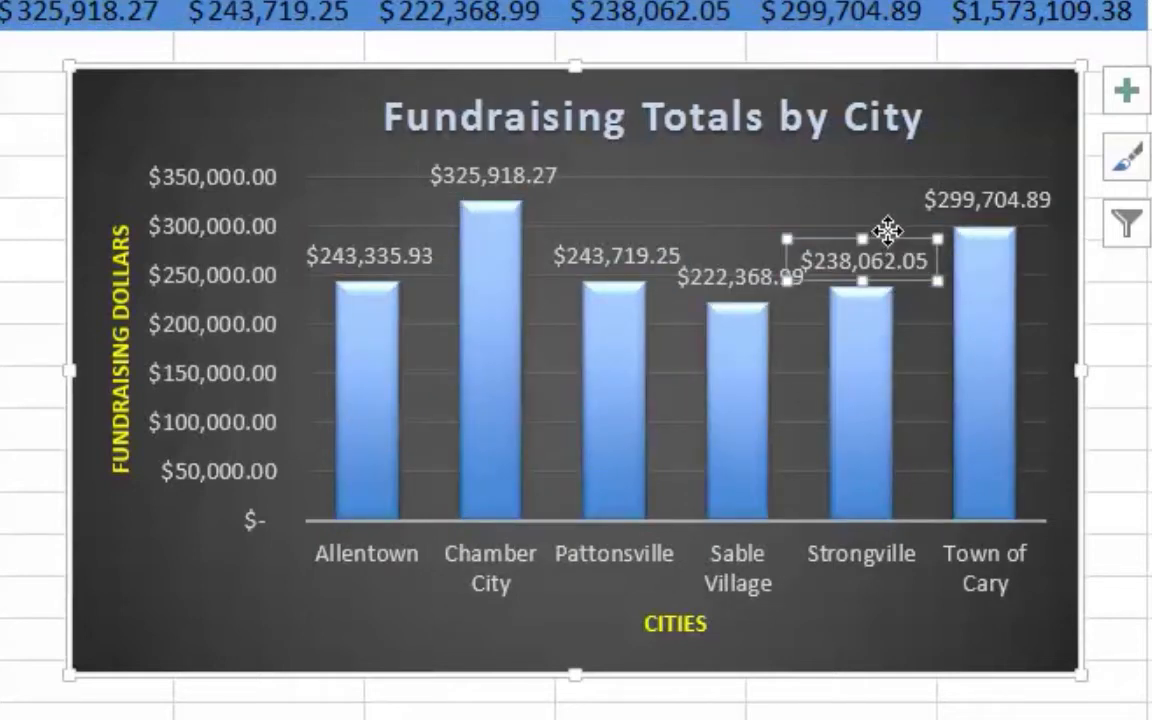
{"action": "mouse_move", "coordinate": [888, 231]}
{"action": "left_mouse_down"}
{"action": "mouse_move", "coordinate": [874, 219]}
{"action": "mouse_move", "coordinate": [884, 216]}
{"action": "left_mouse_up"}
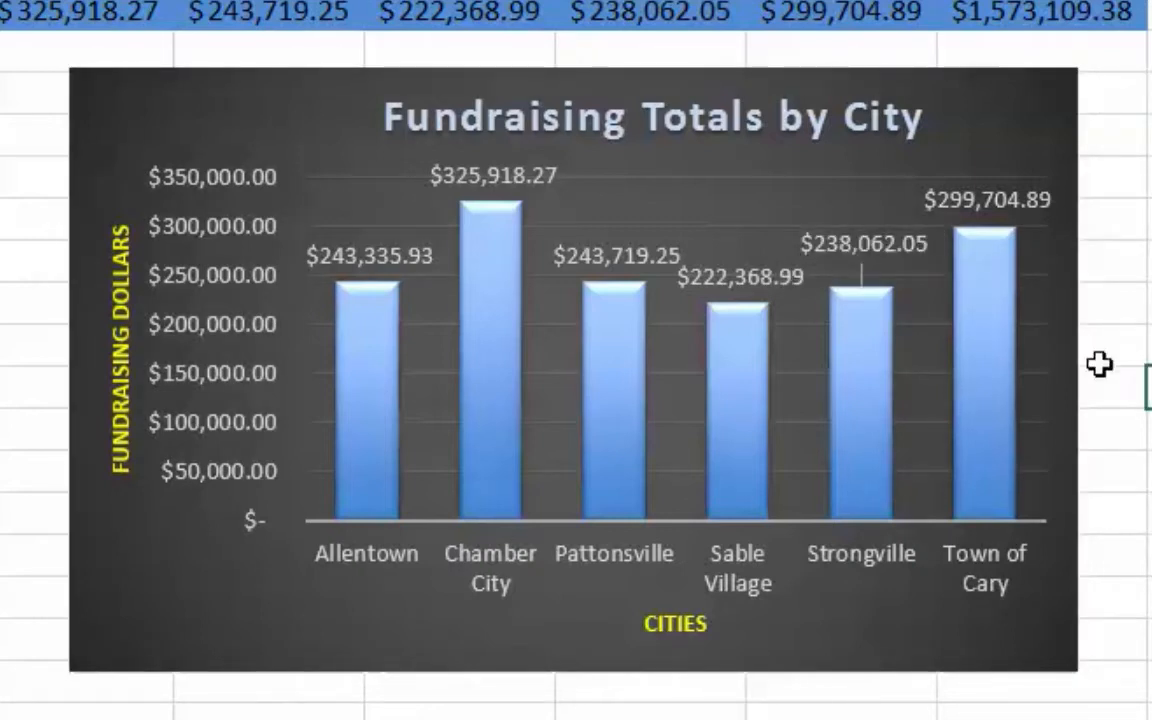
- Move only the Pattonsville data label slightly upward, away from the Sable Village label
{"action": "left_click", "coordinate": [582, 250]}
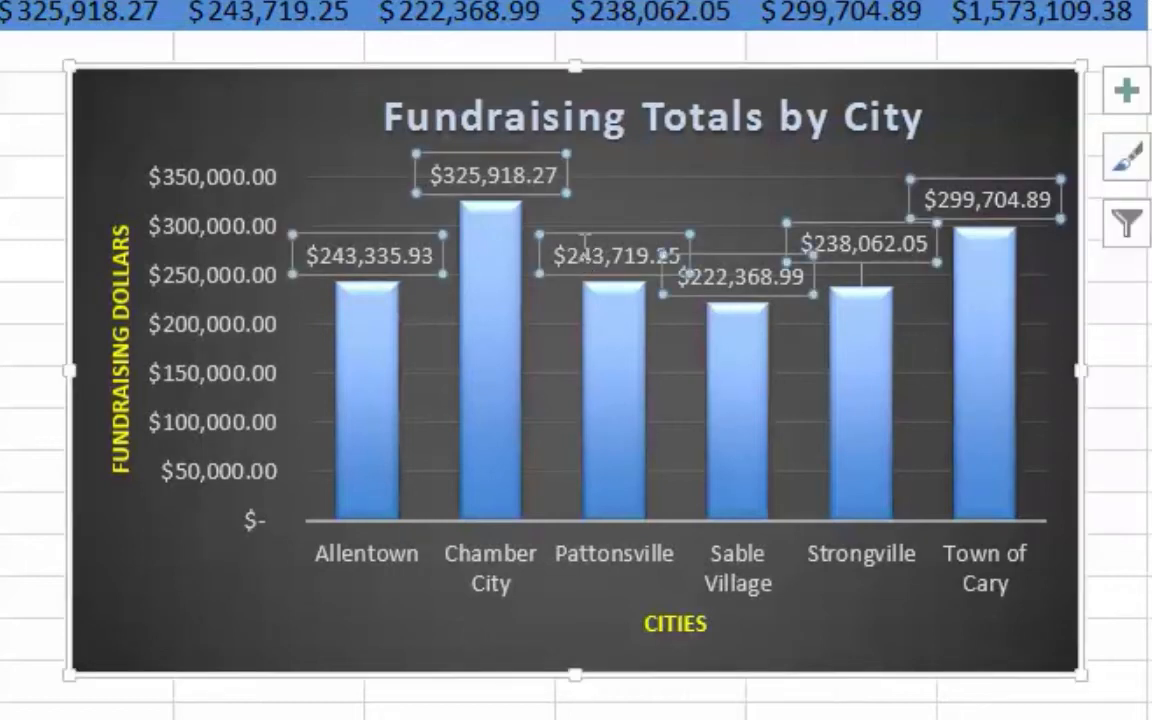
{"action": "left_click", "coordinate": [584, 245]}
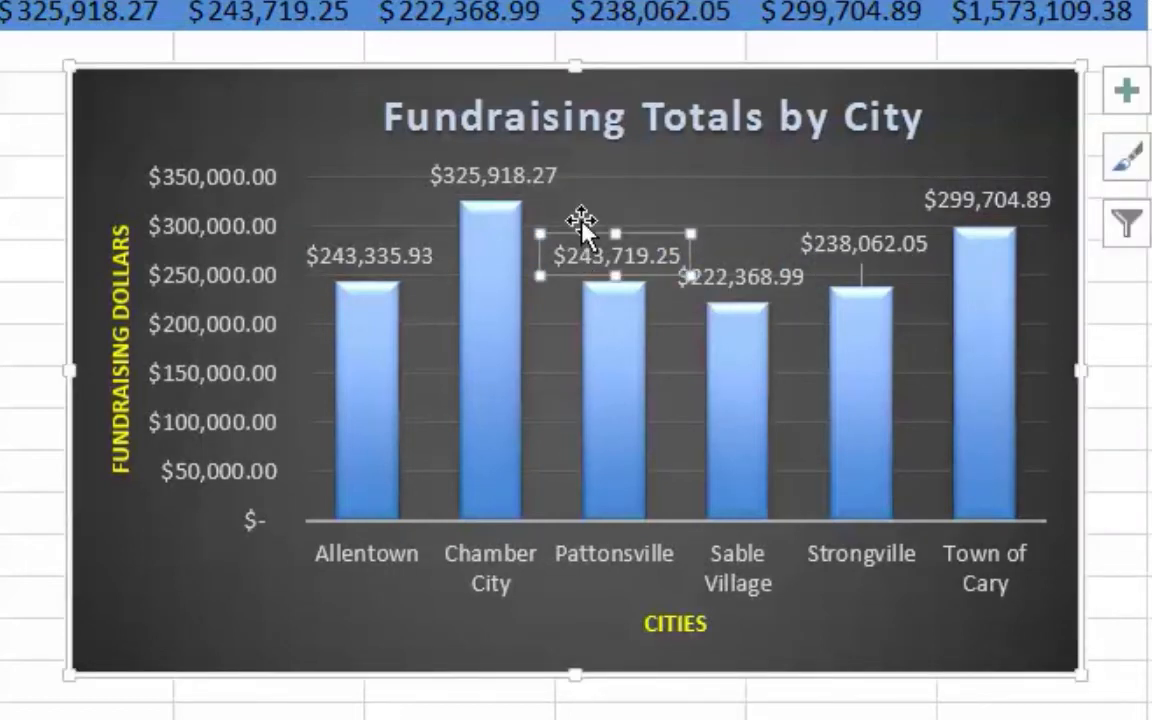
{"action": "left_click", "coordinate": [581, 221]}
{"action": "left_click", "coordinate": [586, 256]}
{"action": "left_click", "coordinate": [586, 256]}
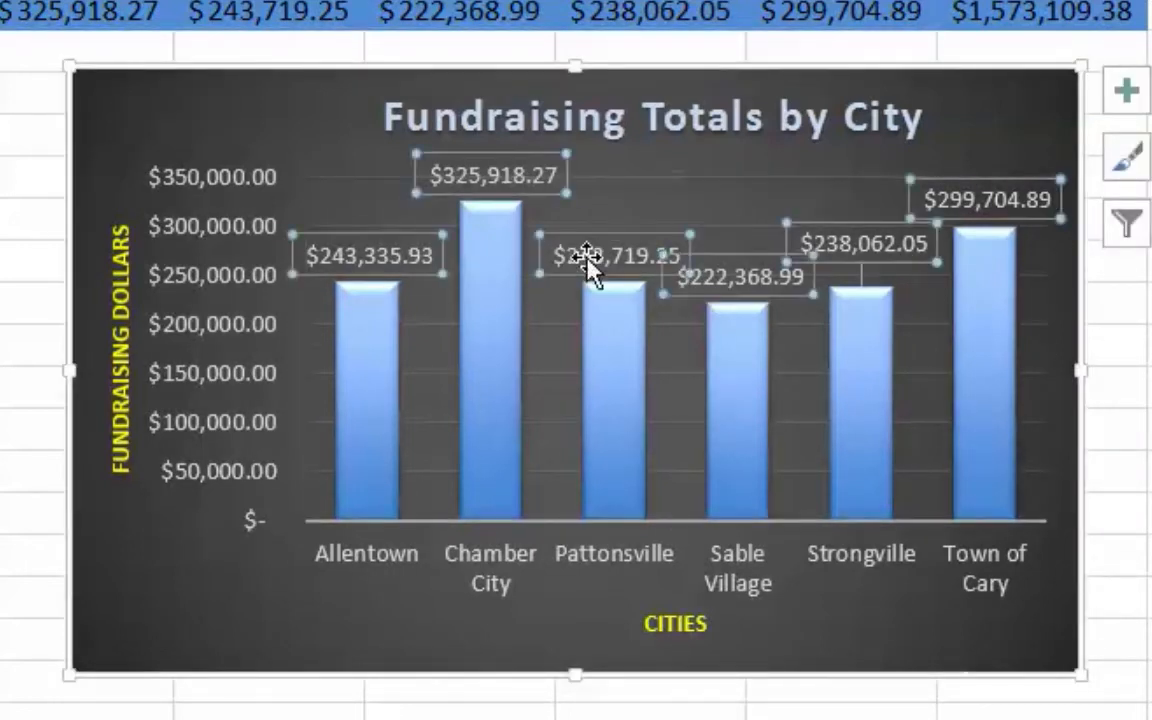
{"action": "left_click", "coordinate": [589, 256]}
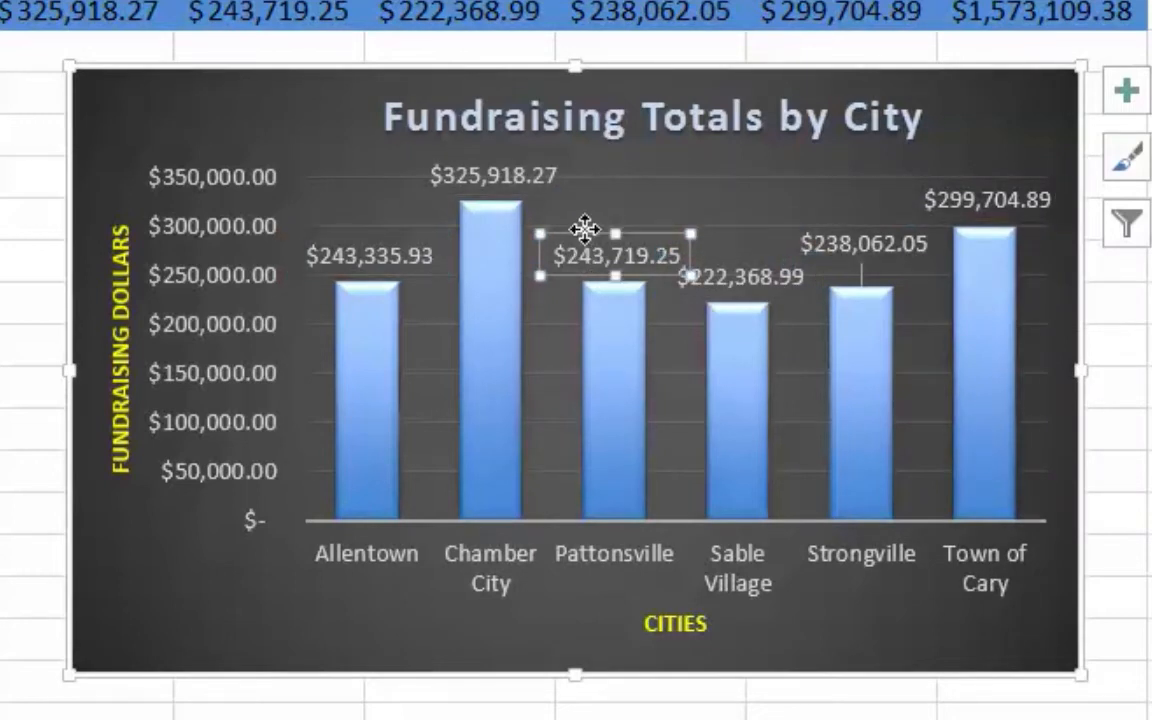
{"action": "left_click_drag", "start_coordinate": [585, 231], "coordinate": [585, 223]}
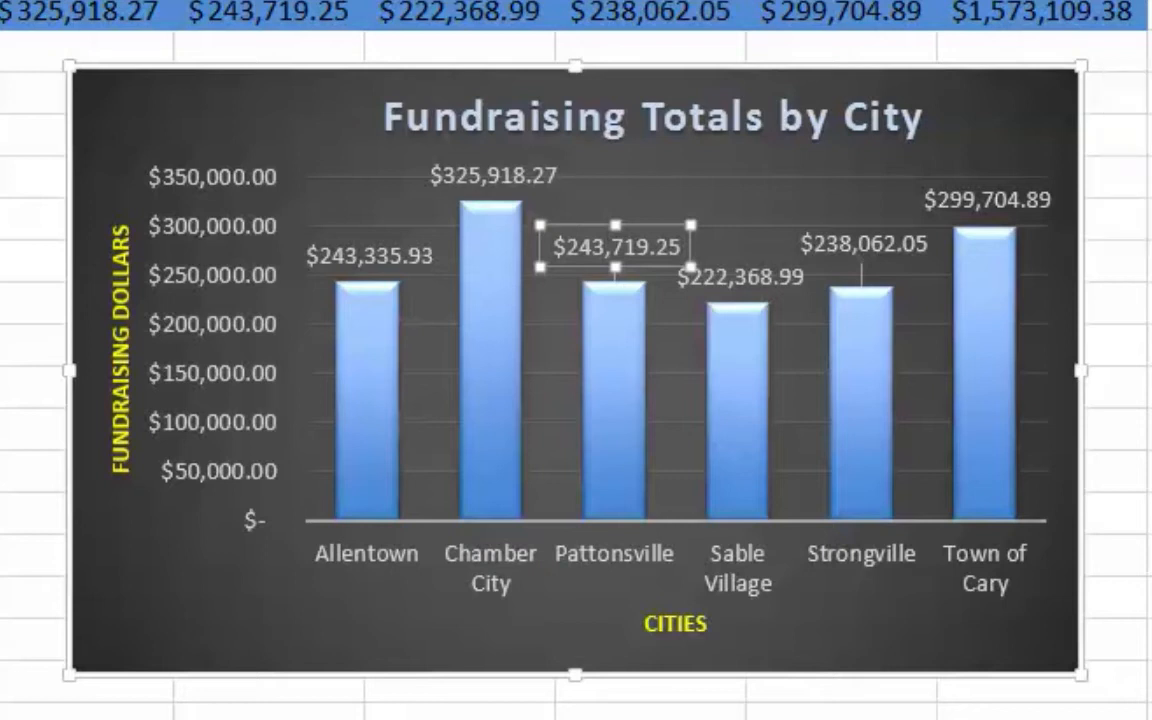
- Change the font colour of all the data labels to yellow
{"action": "left_click", "coordinate": [877, 211]}
{"action": "left_click", "coordinate": [895, 252]}
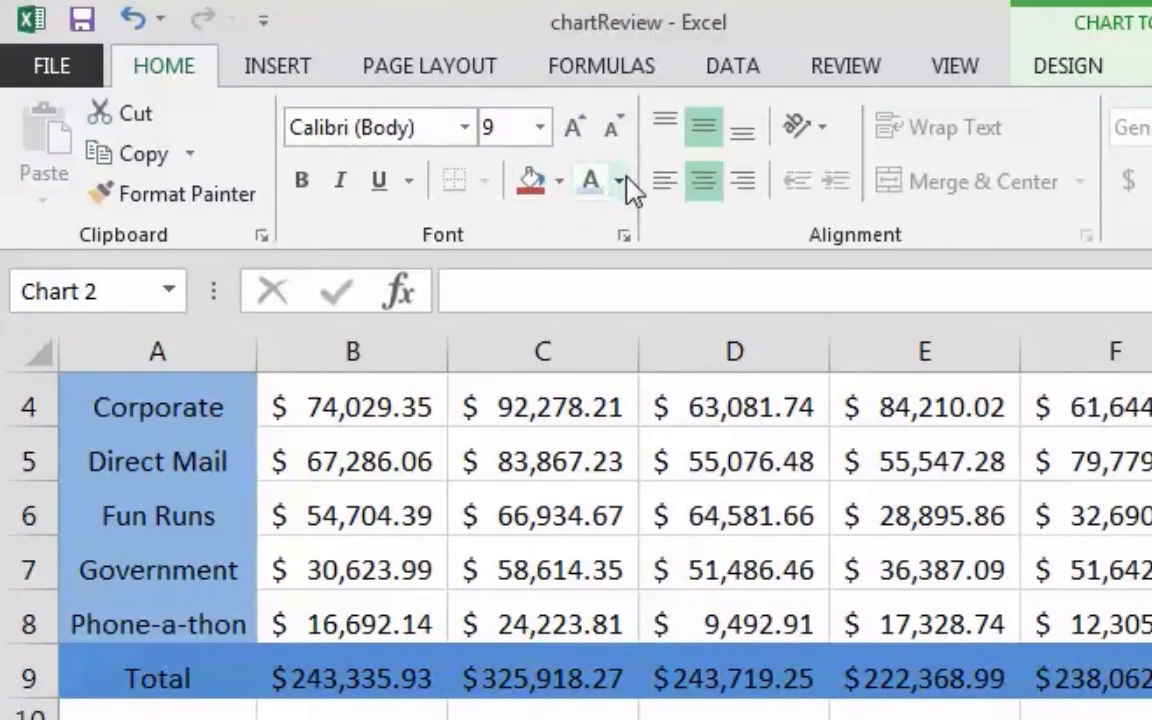
{"action": "left_click", "coordinate": [621, 181]}
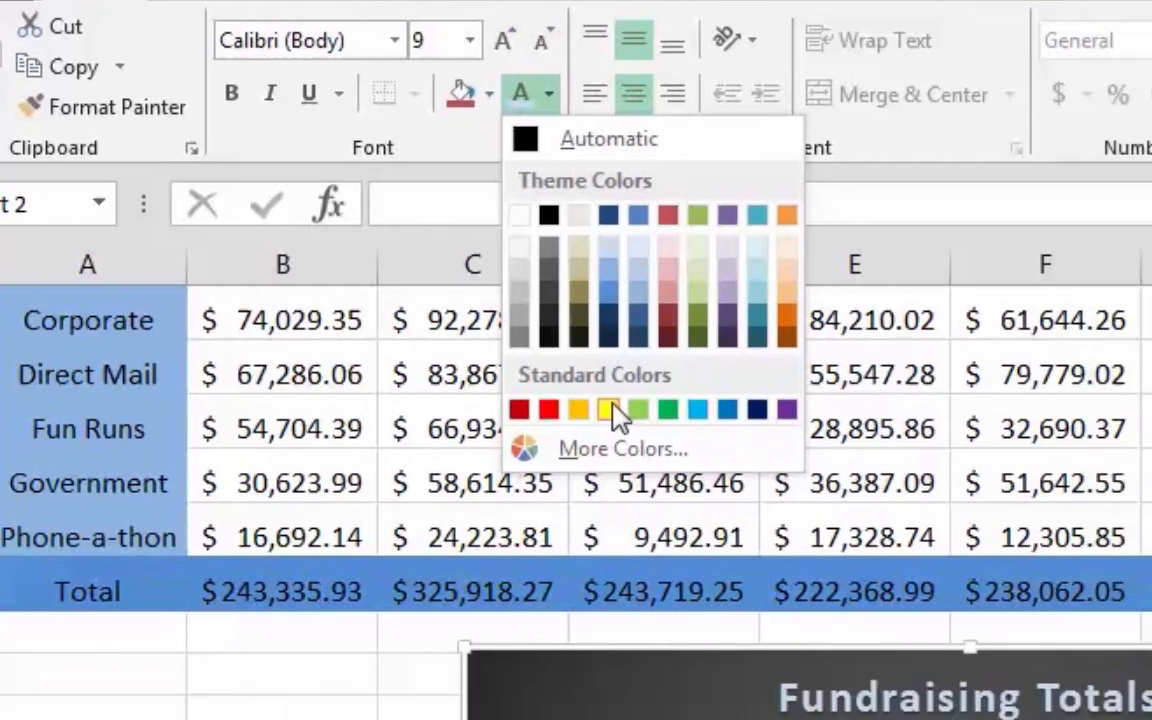
{"action": "left_click", "coordinate": [612, 415]}
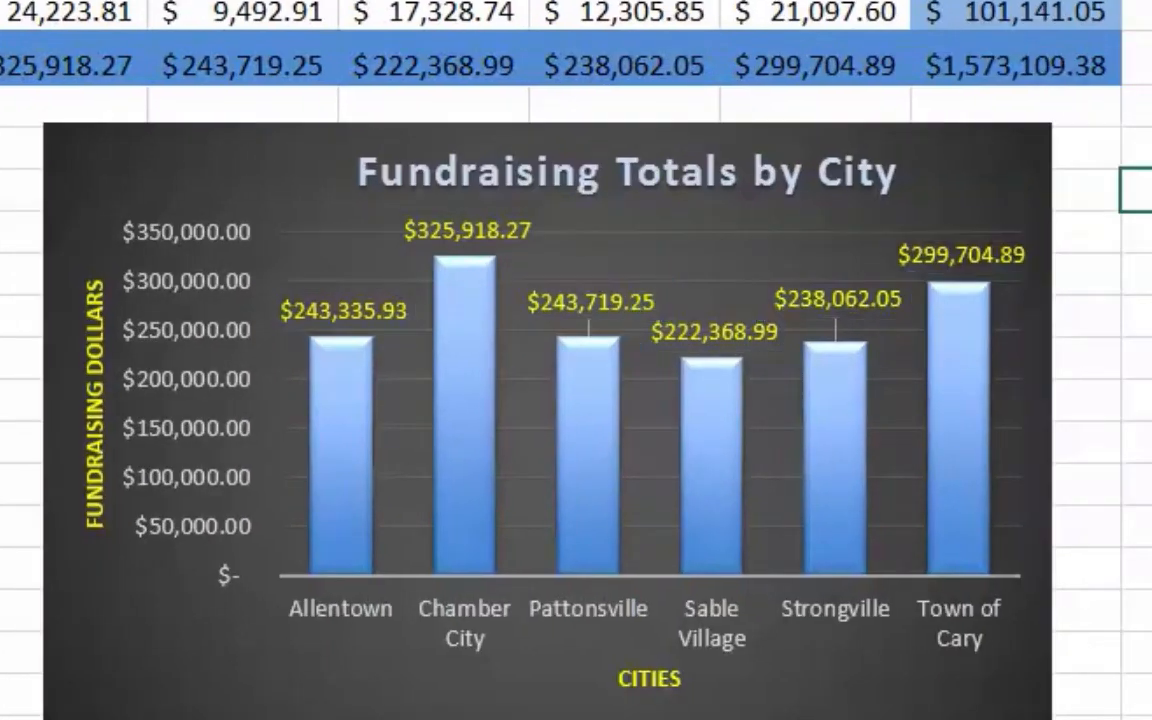
{"action": "left_click", "coordinate": [1008, 153]}
{"action": "left_click", "coordinate": [770, 223]}
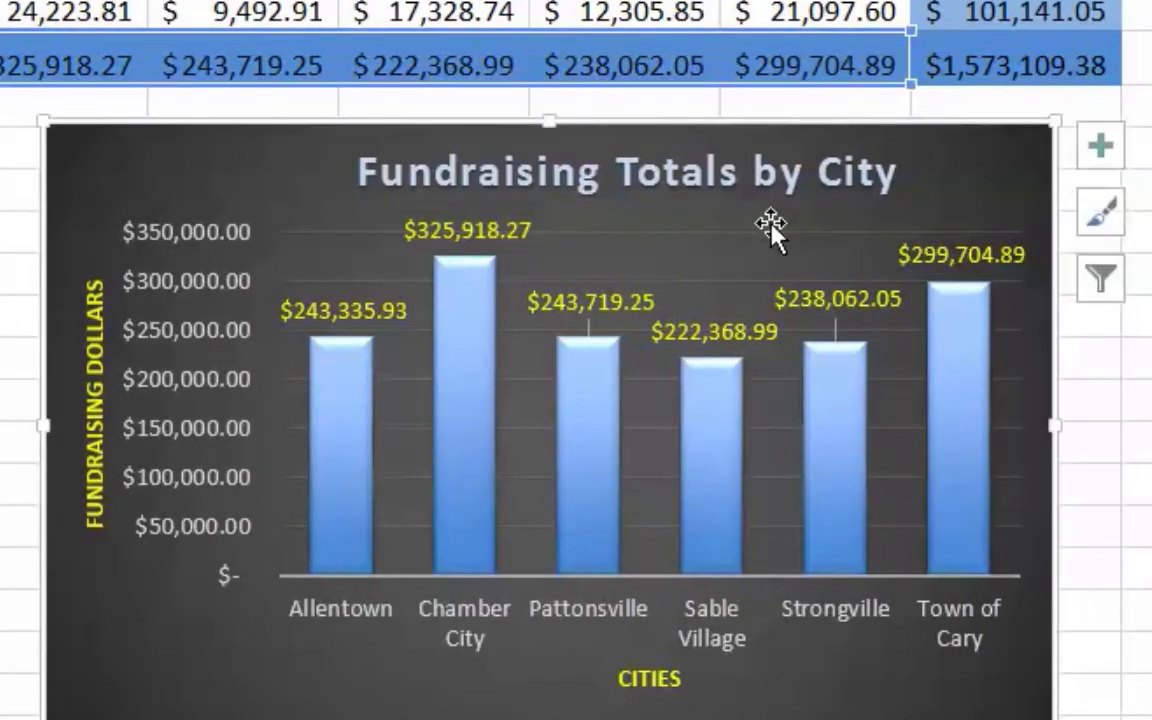
{"action": "left_click", "coordinate": [1100, 147]}
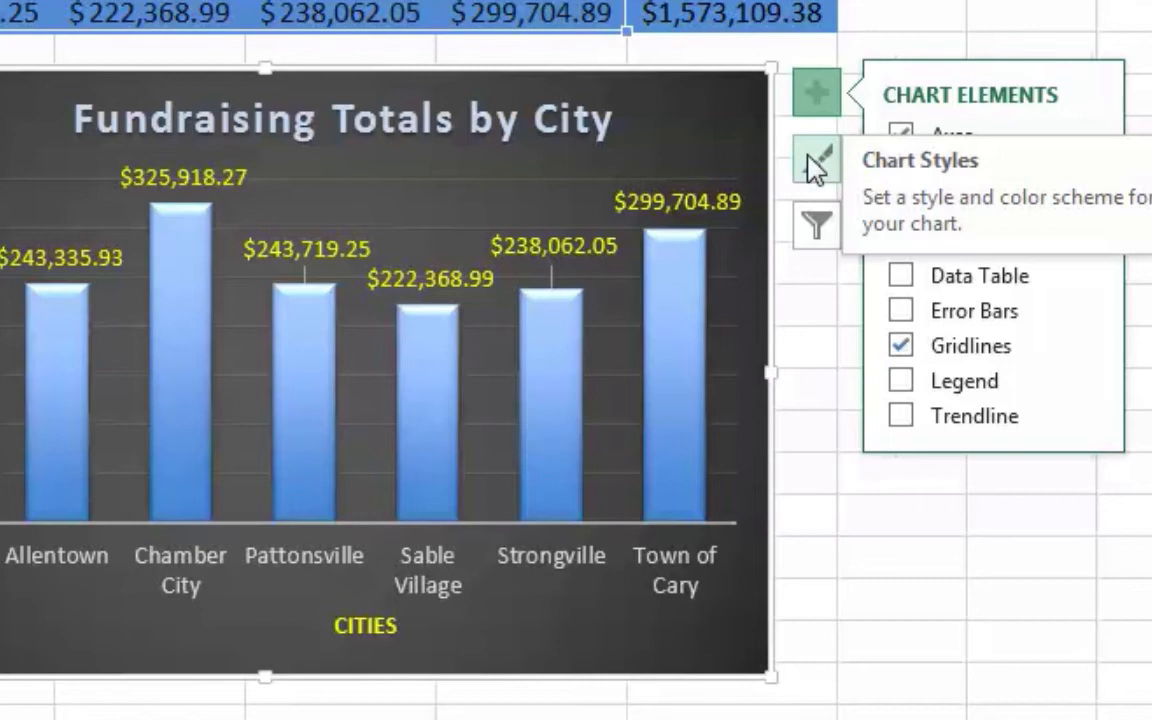
{"action": "left_click", "coordinate": [1142, 180]}
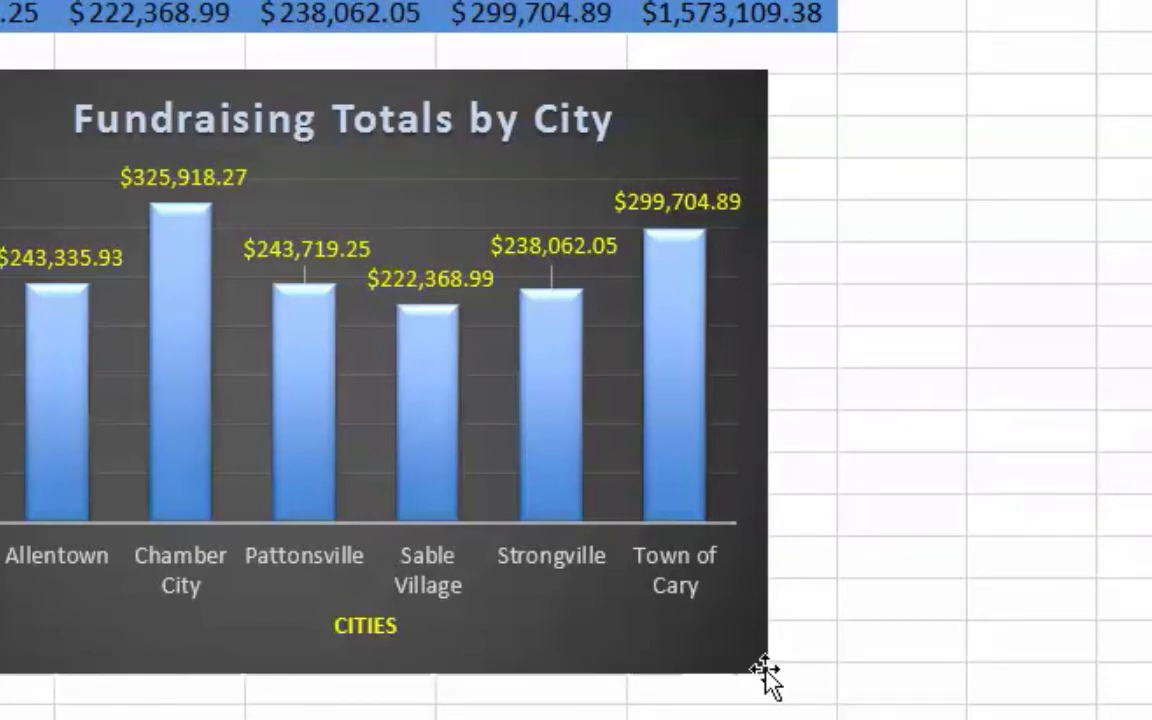
- Enlarge the chart in width and height so the city names fit on one line, and move it left beneath the table
{"action": "left_click", "coordinate": [726, 648]}
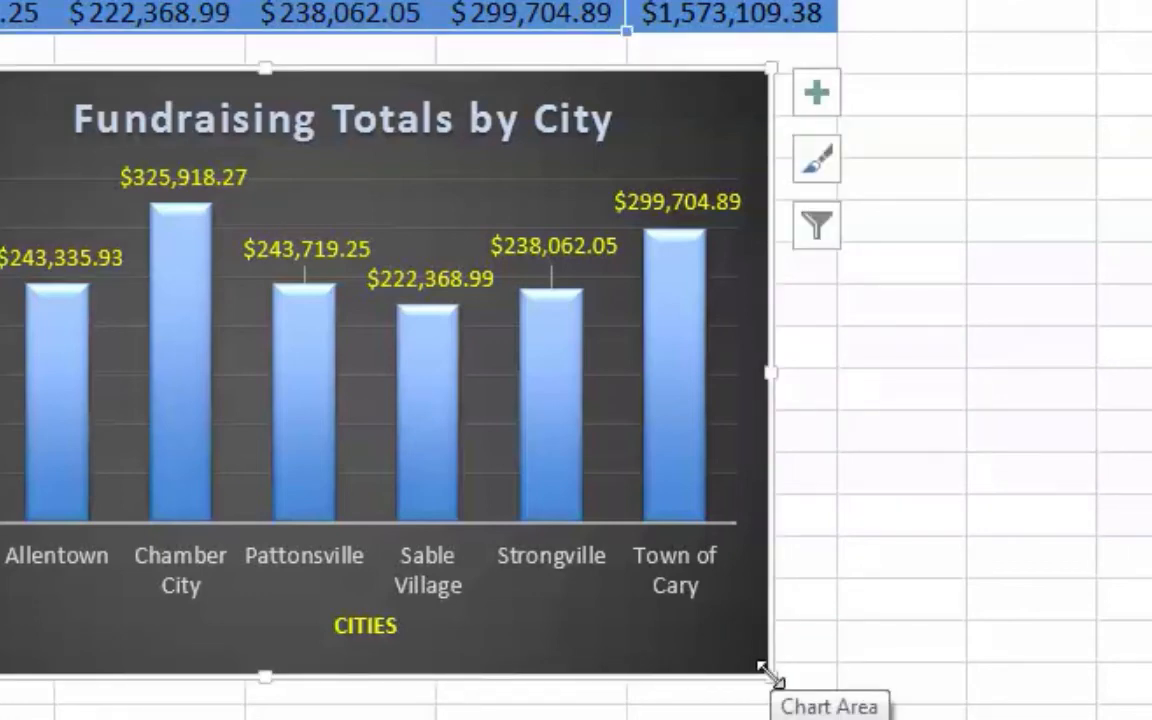
{"action": "left_click_drag", "start_coordinate": [771, 674], "coordinate": [684, 695]}
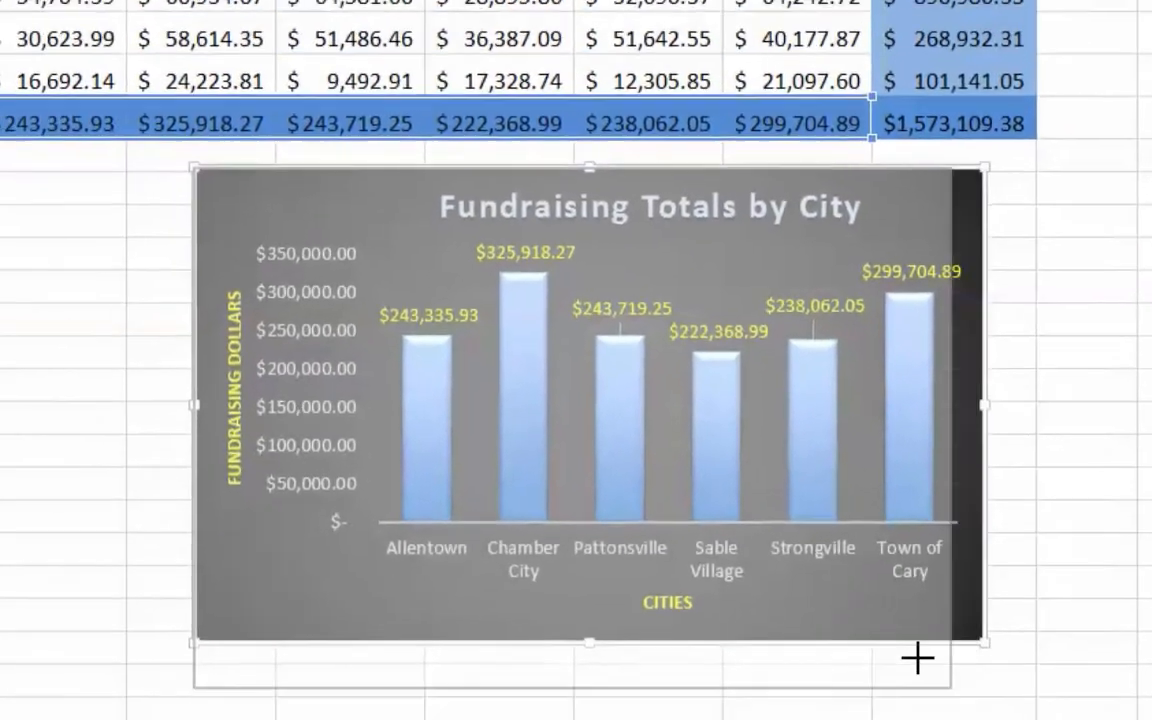
{"action": "left_click_drag", "start_coordinate": [917, 657], "coordinate": [1000, 648]}
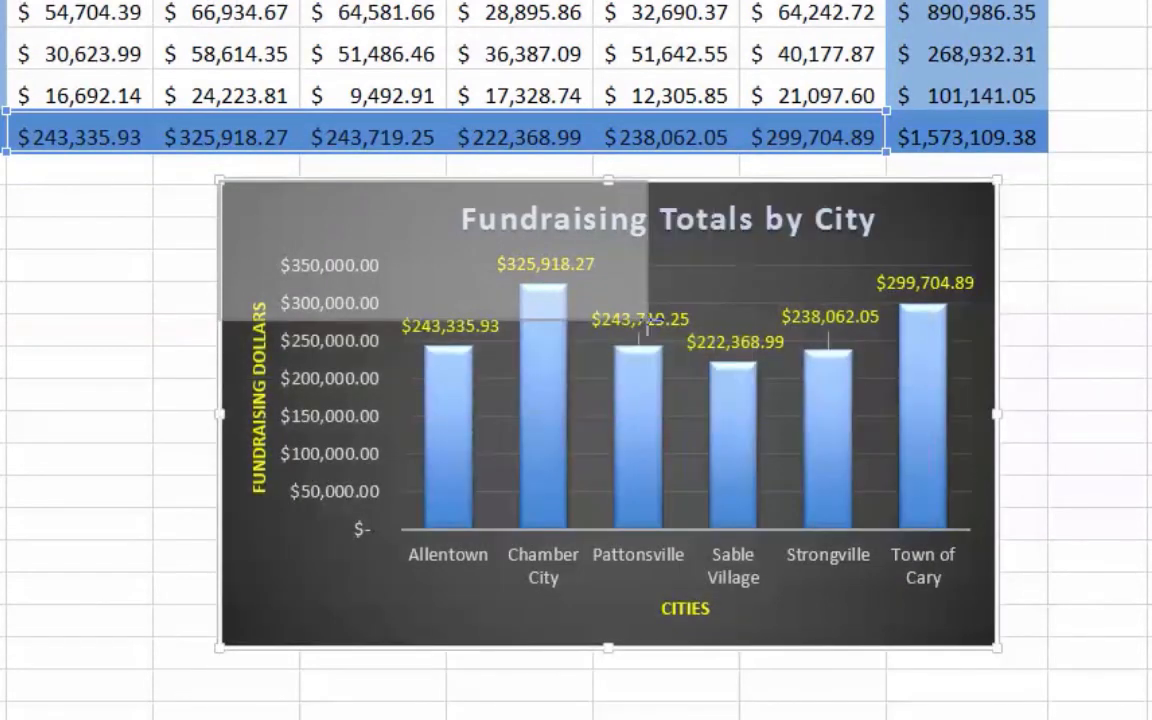
{"action": "left_click_drag", "start_coordinate": [648, 326], "coordinate": [1082, 719]}
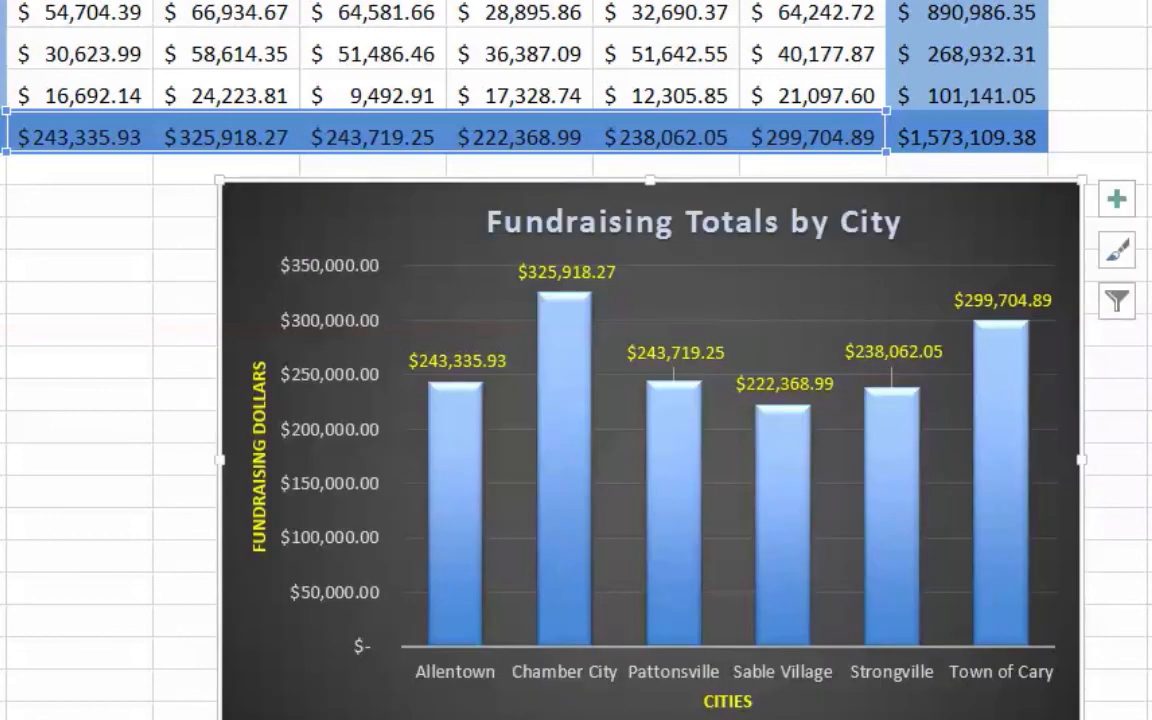
{"action": "mouse_move", "coordinate": [537, 180]}
{"action": "left_mouse_down"}
{"action": "mouse_move", "coordinate": [308, 170]}
{"action": "mouse_move", "coordinate": [288, 180]}
{"action": "left_mouse_up"}
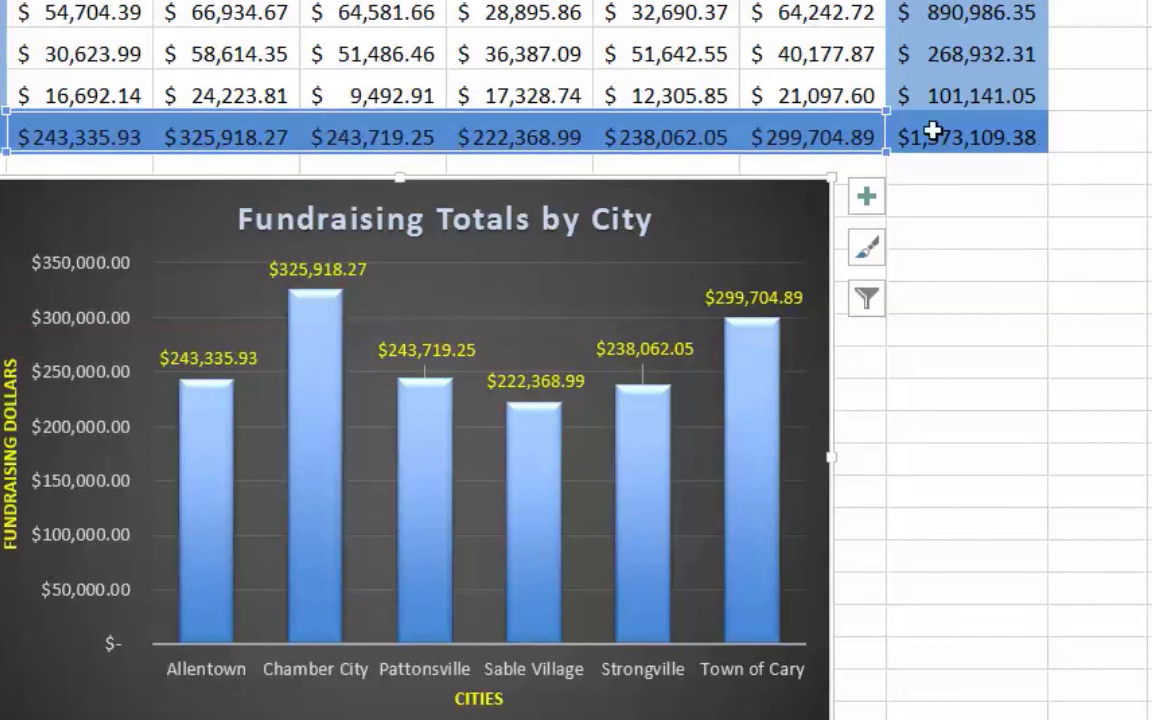
- Try setting the Corporate amount for Town of Cary to 1000000 to test the chart's link to the data, and undo the change
{"action": "scroll", "coordinate": [1037, 333], "scroll_direction": "up", "scroll_amount": 1}
{"action": "scroll", "coordinate": [1037, 333], "scroll_direction": "up", "scroll_amount": 1}
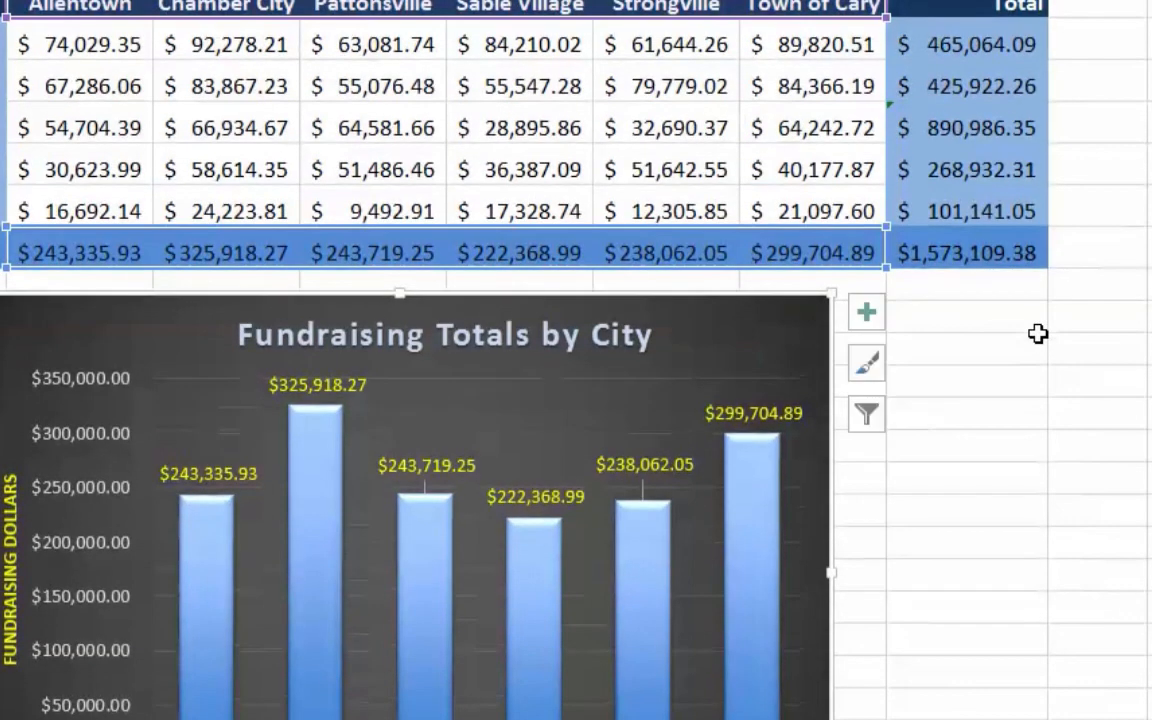
{"action": "left_click", "coordinate": [828, 44]}
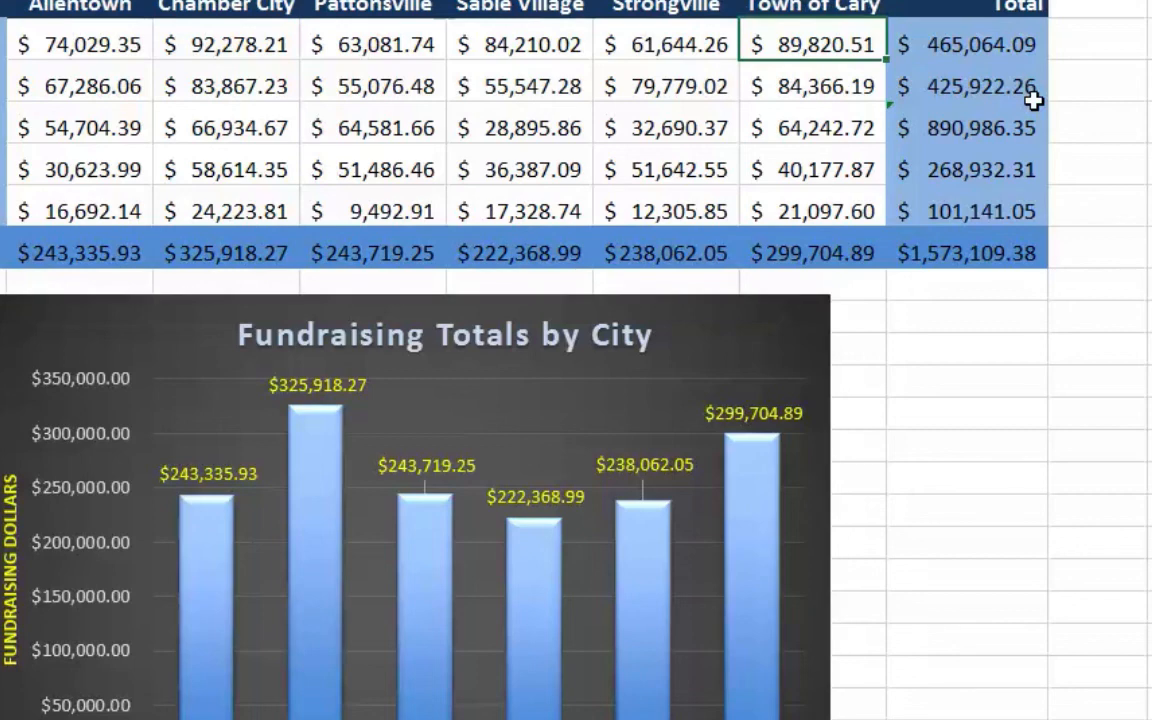
{"action": "type", "text": "10"}
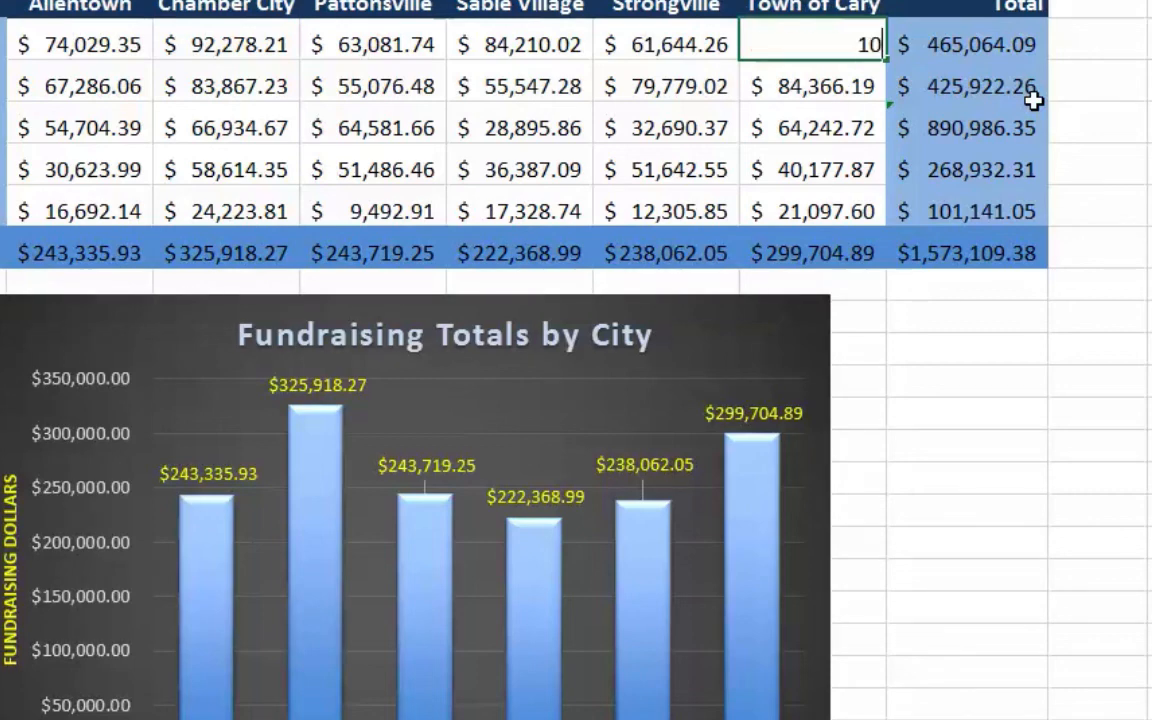
{"action": "type", "text": "0000"}
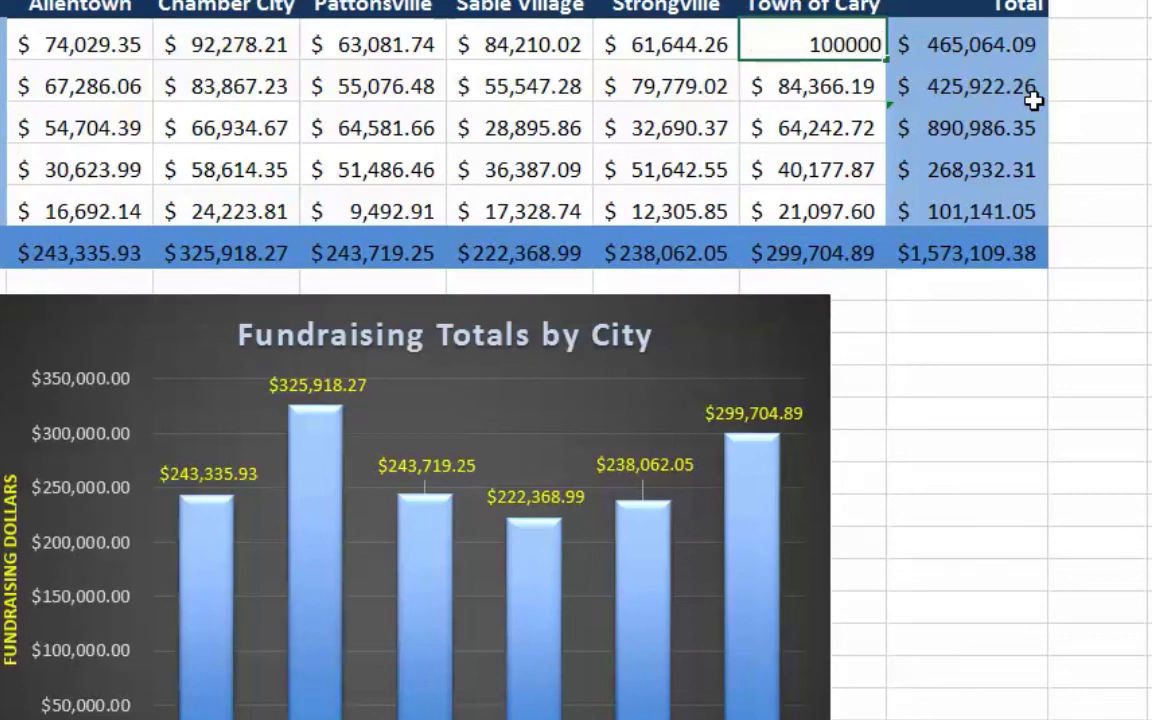
{"action": "type", "text": "0"}
{"action": "key", "text": "Return"}
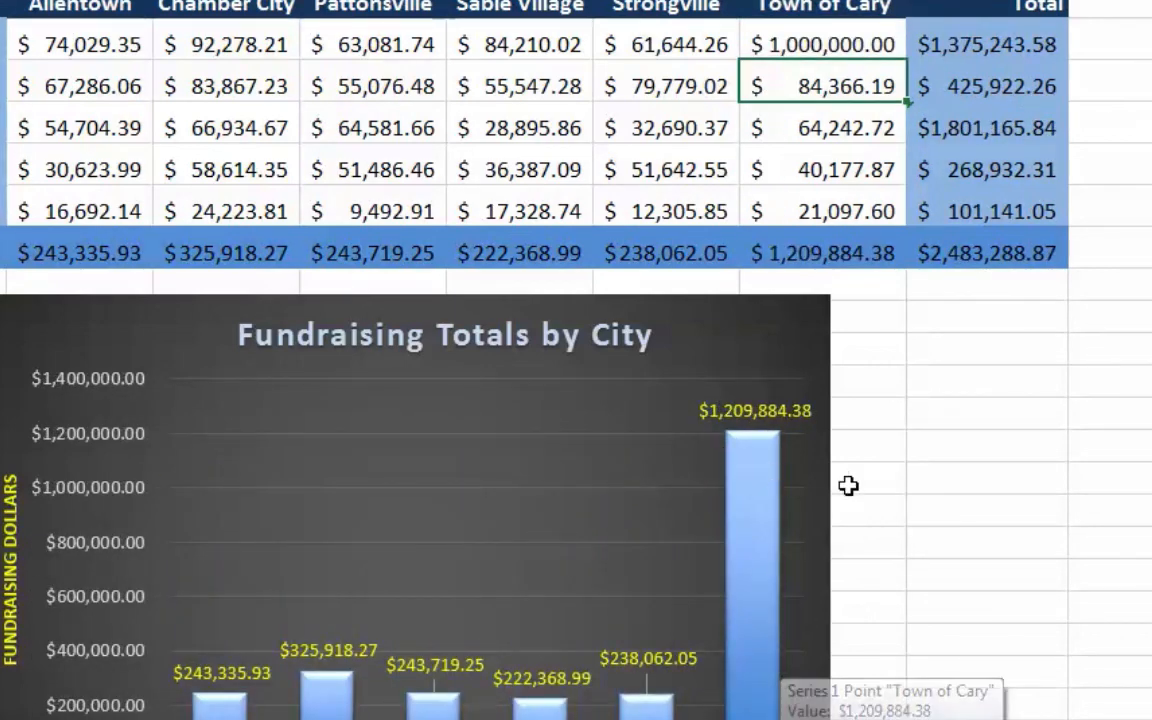
{"action": "key", "text": "ctrl+z"}
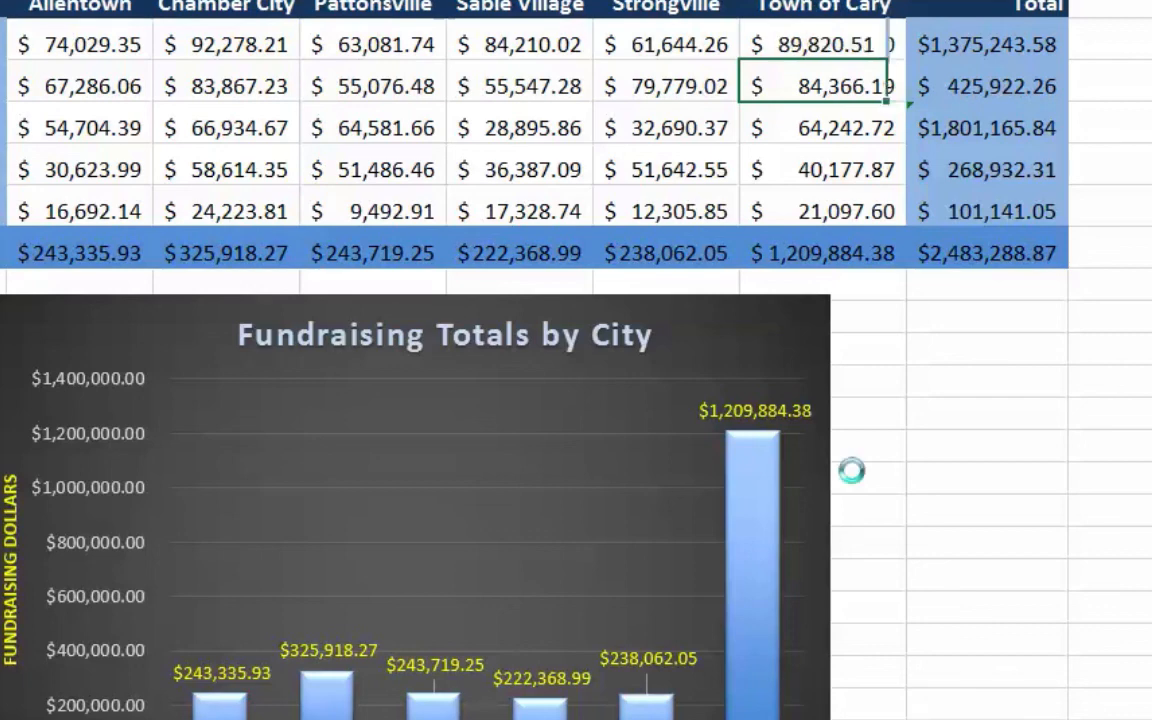